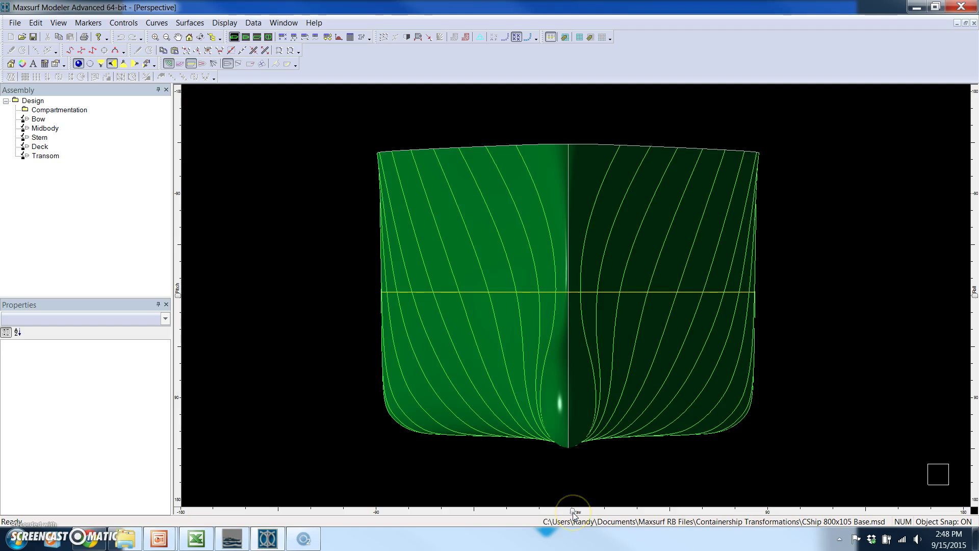
# Turn the hull from a bow-on view to a side view and zoom in
pyautogui.moveTo(573, 513); pyautogui.dragTo(637, 512)
pyautogui.scroll(-5, 533, 284)
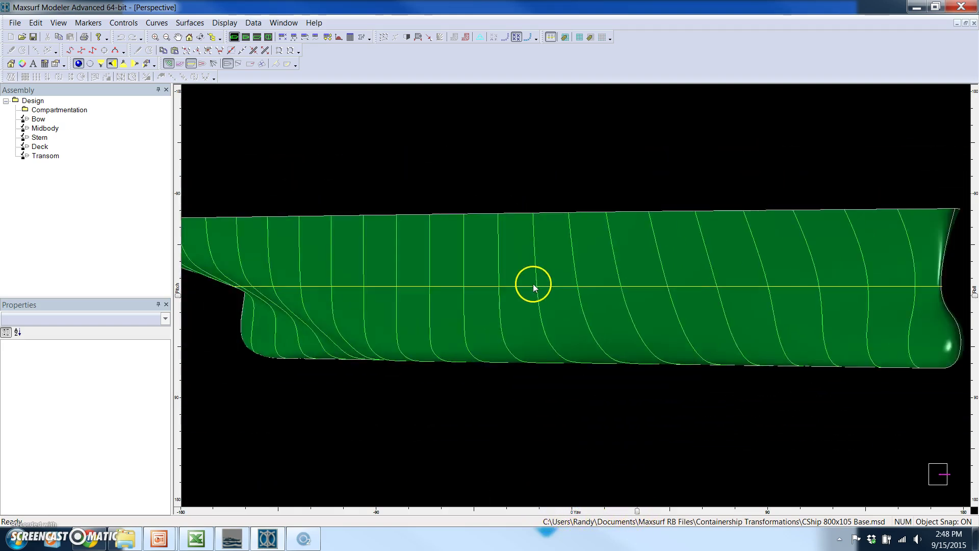
pyautogui.scroll(-2, 533, 287)
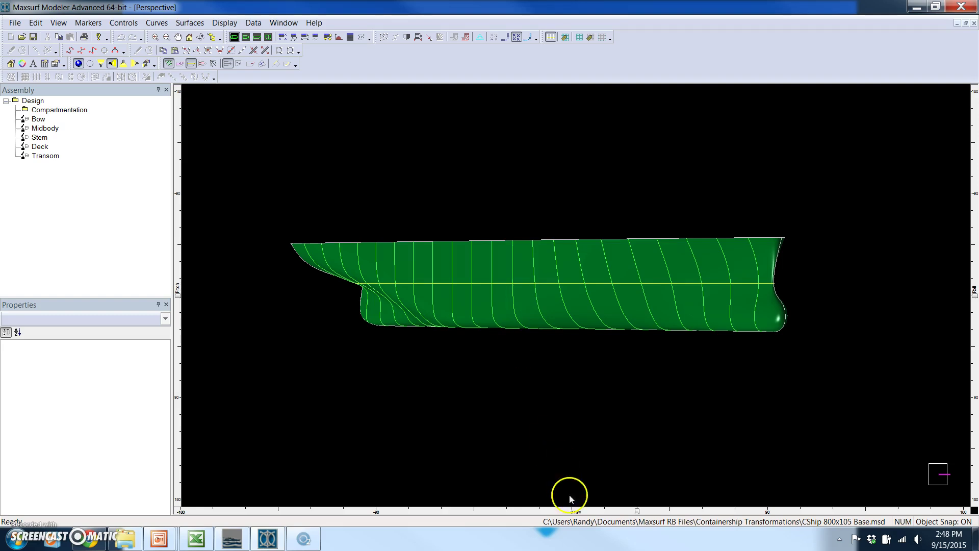
pyautogui.click(638, 512)
pyautogui.moveTo(638, 512)
pyautogui.mouseDown()
pyautogui.moveTo(656, 510)
pyautogui.moveTo(646, 512)
pyautogui.mouseUp()
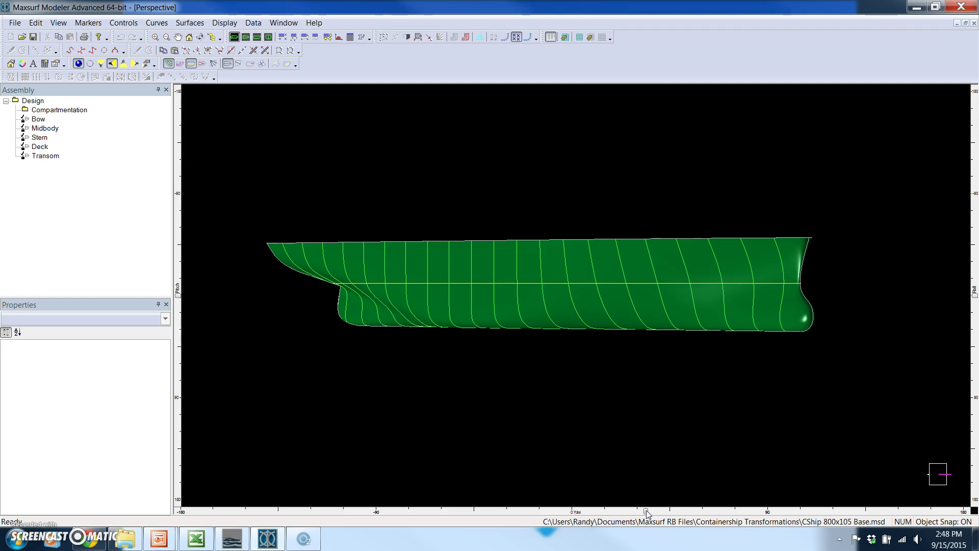
# Roll the hull to look onto its deck, then adjust the zoom and position
pyautogui.click(926, 315)
pyautogui.moveTo(976, 297)
pyautogui.mouseDown()
pyautogui.moveTo(976, 276)
pyautogui.moveTo(976, 365)
pyautogui.moveTo(975, 283)
pyautogui.mouseUp()
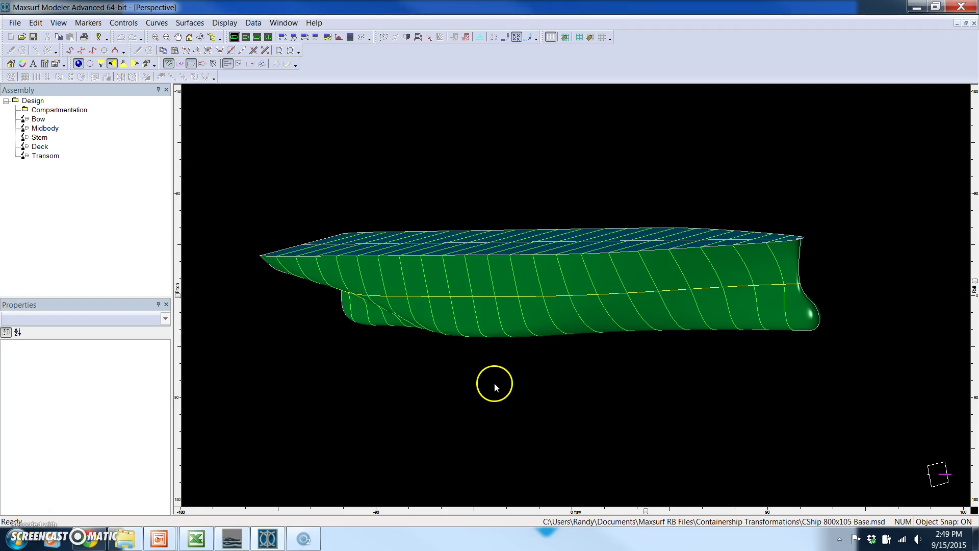
pyautogui.scroll(2, 495, 383)
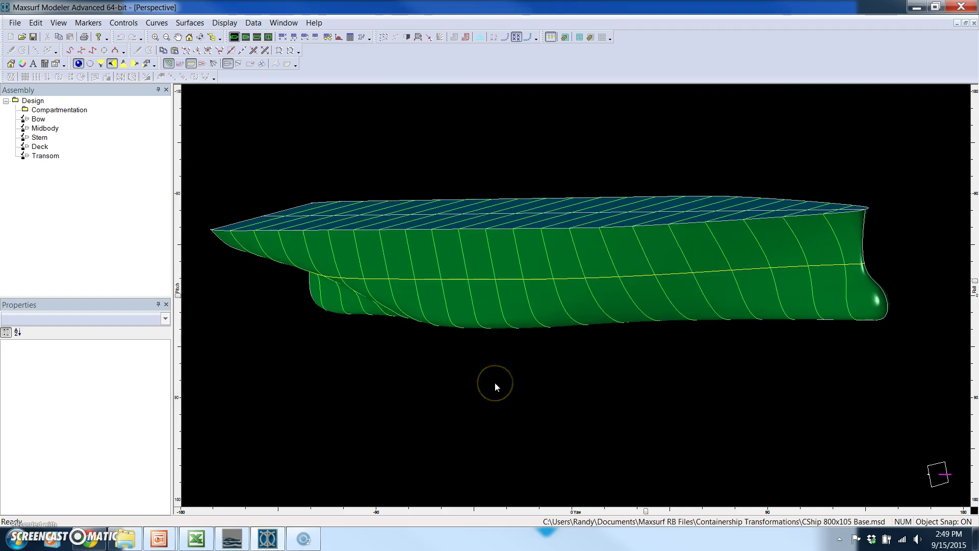
pyautogui.scroll(-2, 494, 383)
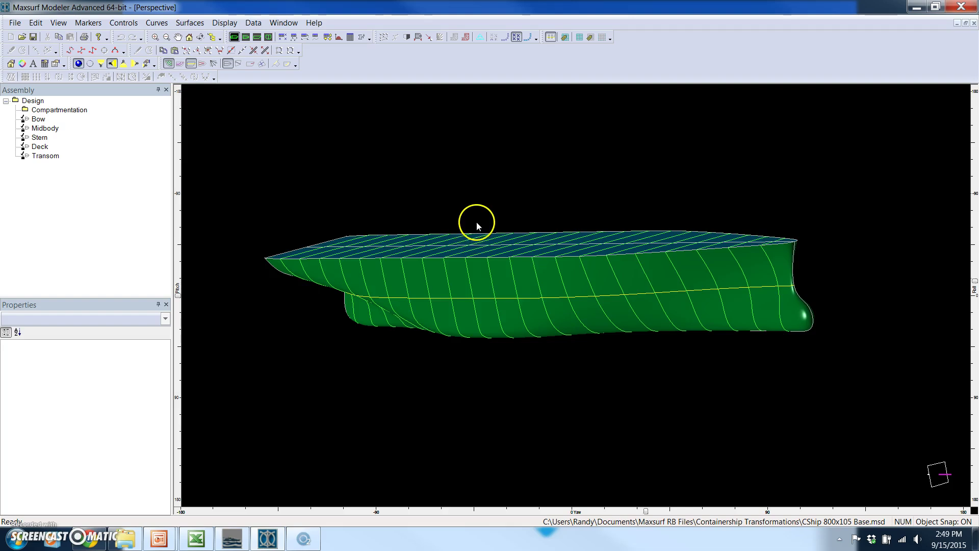
pyautogui.scroll(1, 477, 223)
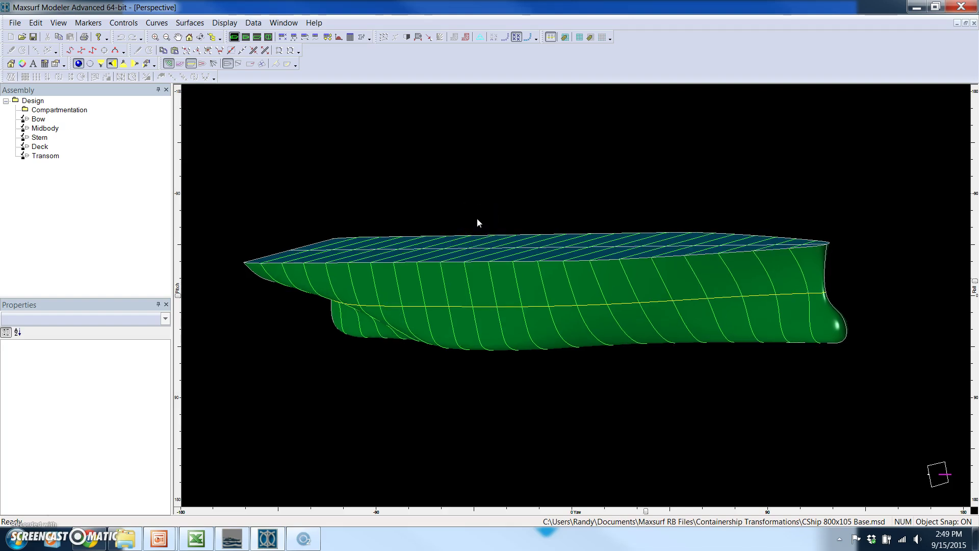
pyautogui.moveTo(448, 229); pyautogui.dragTo(458, 252)
# Unlock all surfaces of the Design assembly for editing
pyautogui.click(16, 100)
pyautogui.rightClick(16, 102)
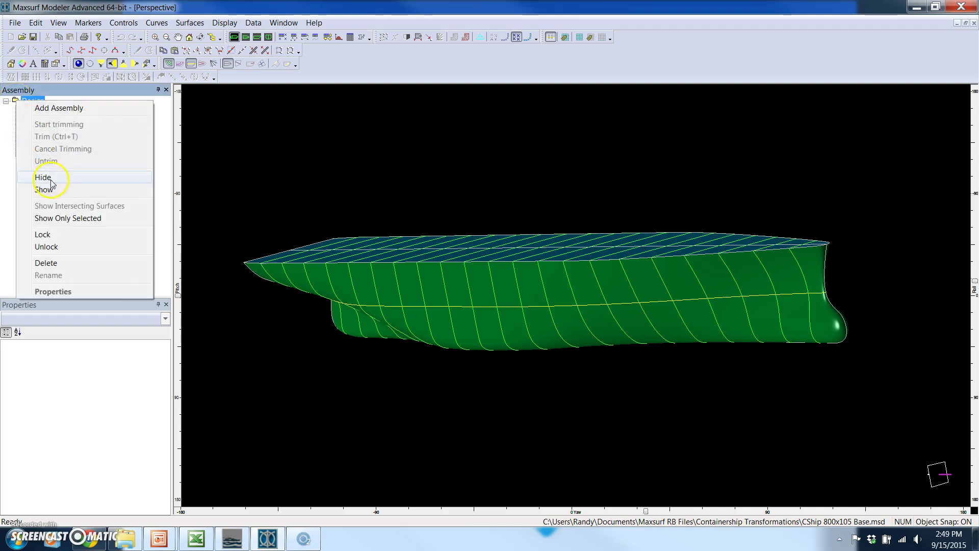
pyautogui.click(59, 246)
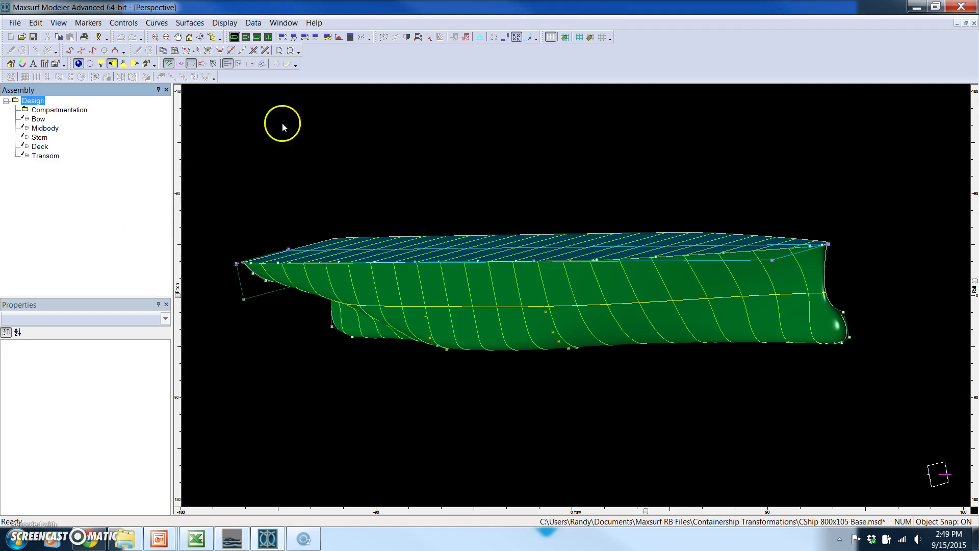
# Review Size Surfaces (95.538 ft beam, 30.708 ft depth) and cancel without changes
pyautogui.click(196, 24)
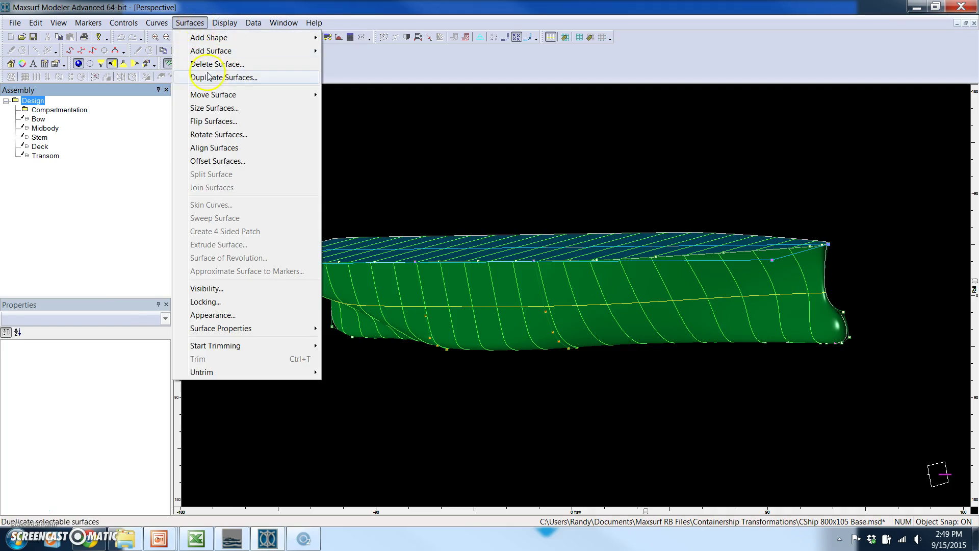
pyautogui.click(215, 96)
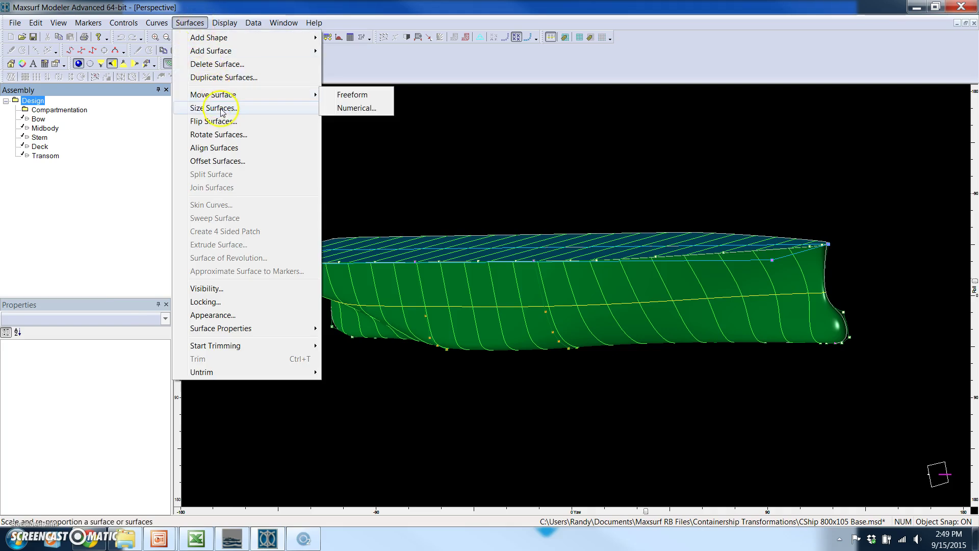
pyautogui.click(222, 108)
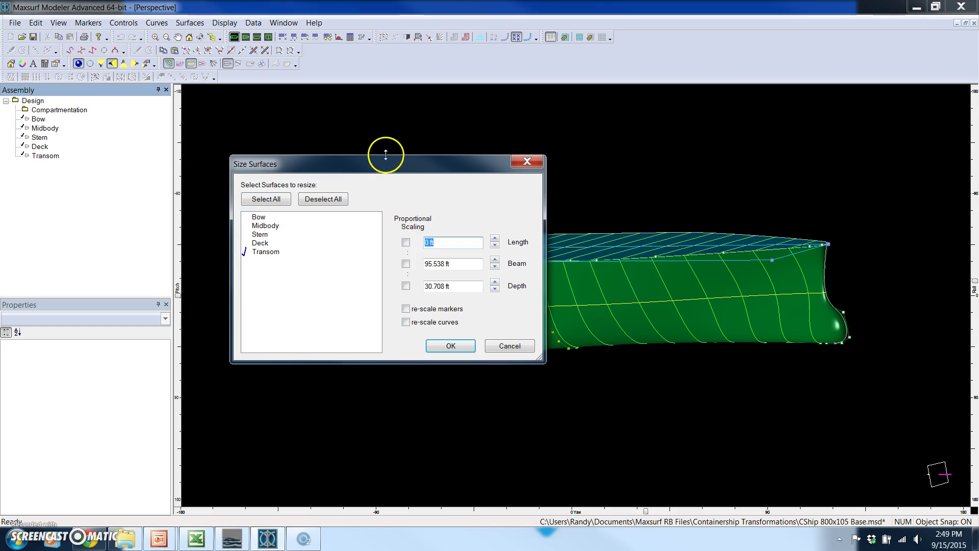
pyautogui.moveTo(381, 162); pyautogui.dragTo(371, 119)
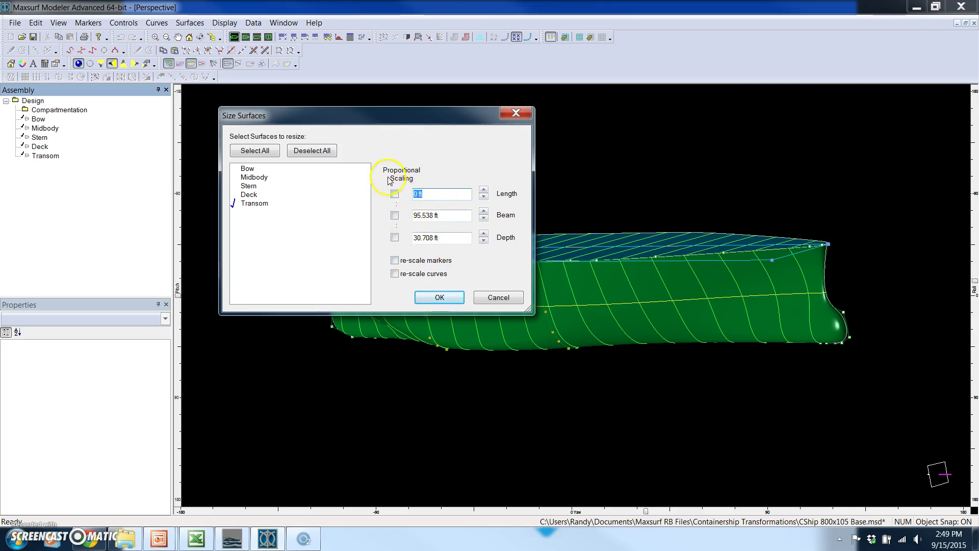
pyautogui.click(491, 298)
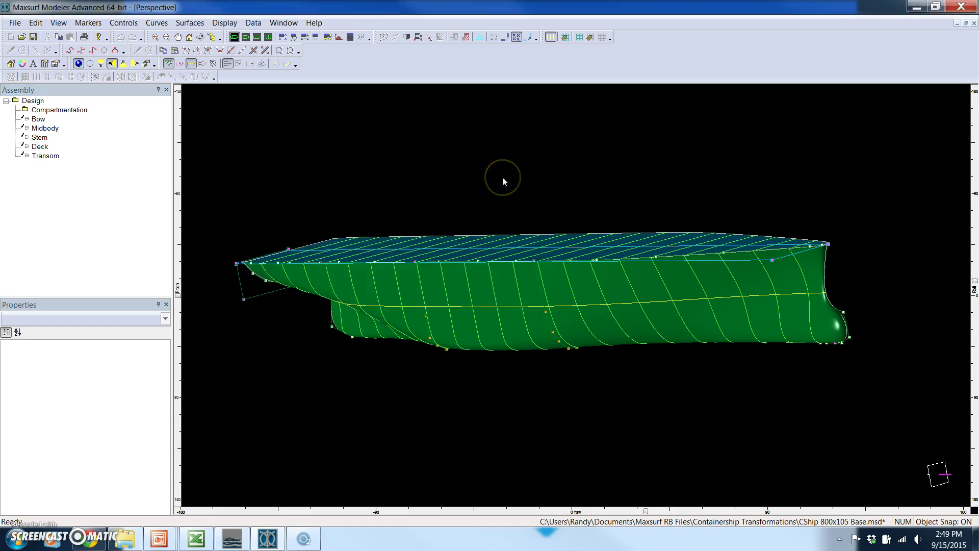
pyautogui.scroll(-1, 503, 181)
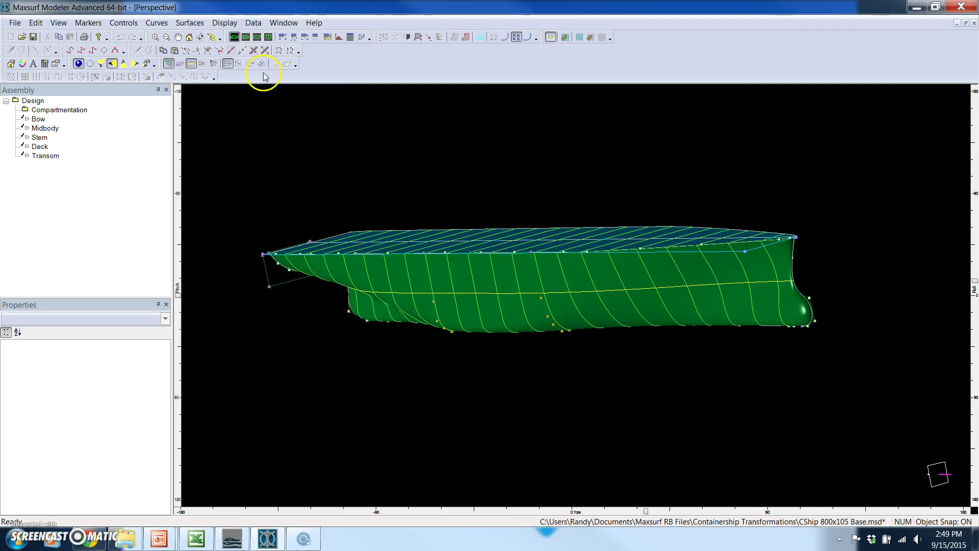
# Switch to Profile view and turn on the buttock lines
pyautogui.click(257, 38)
pyautogui.scroll(-1, 635, 229)
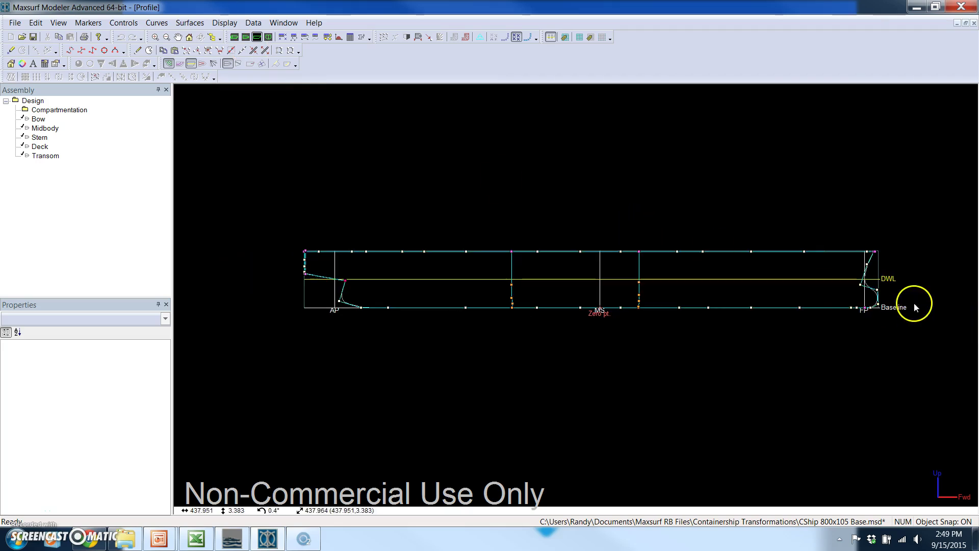
pyautogui.scroll(4, 913, 296)
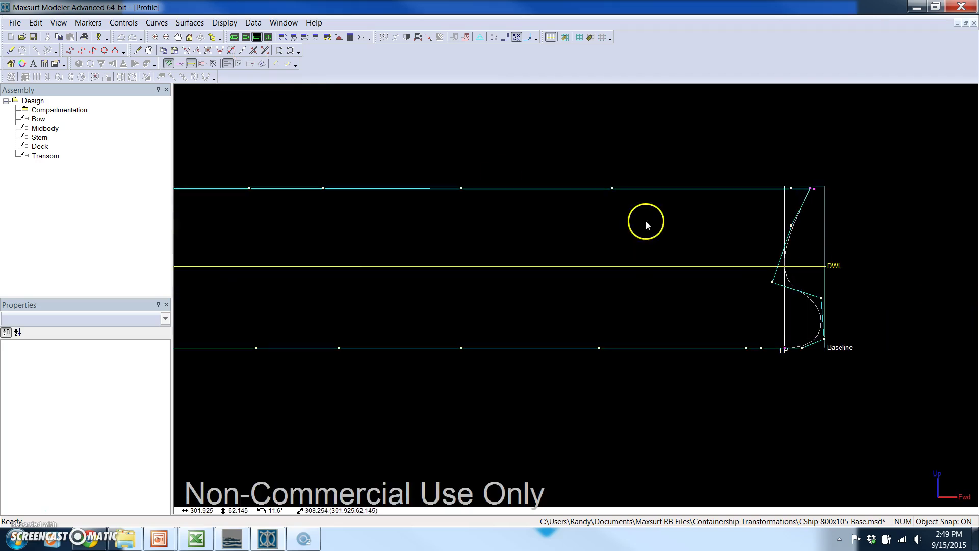
pyautogui.click(181, 64)
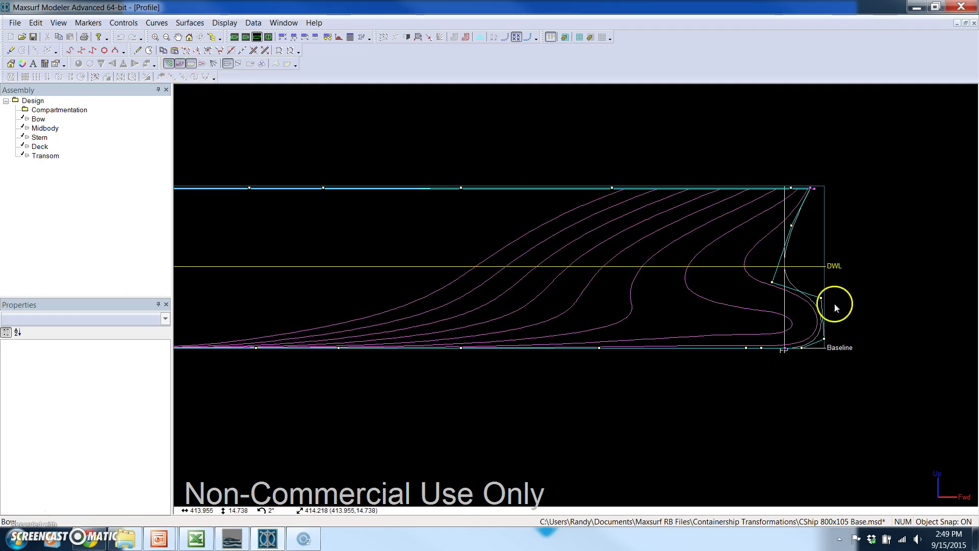
pyautogui.scroll(5, 884, 317)
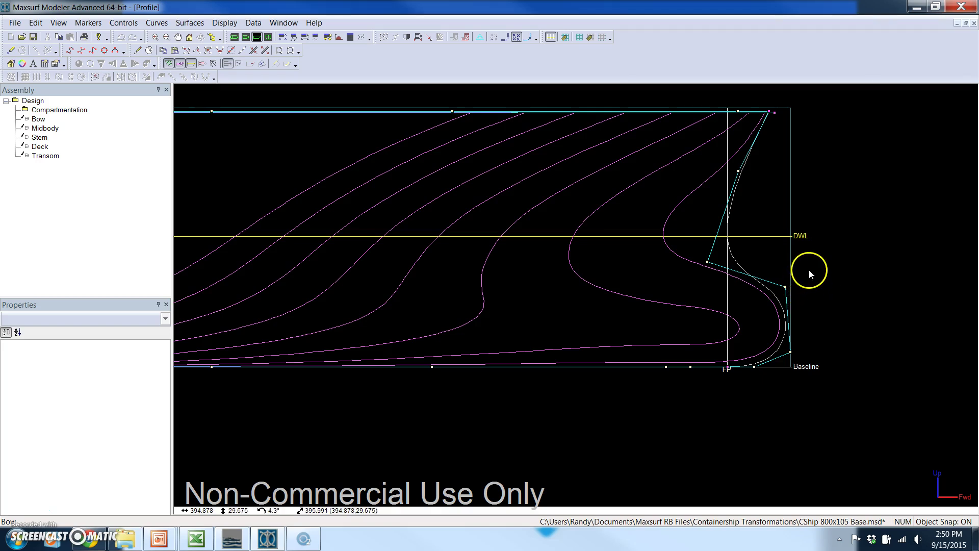
# Trial-move the bow control points forward, undo the move, and recenter the hull profile
pyautogui.moveTo(818, 265); pyautogui.dragTo(777, 385)
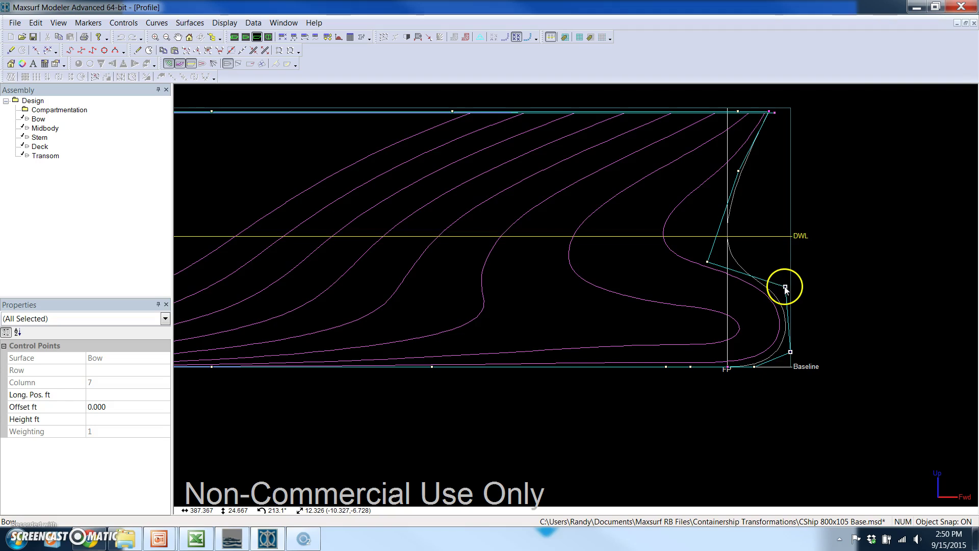
pyautogui.moveTo(785, 288); pyautogui.dragTo(816, 283)
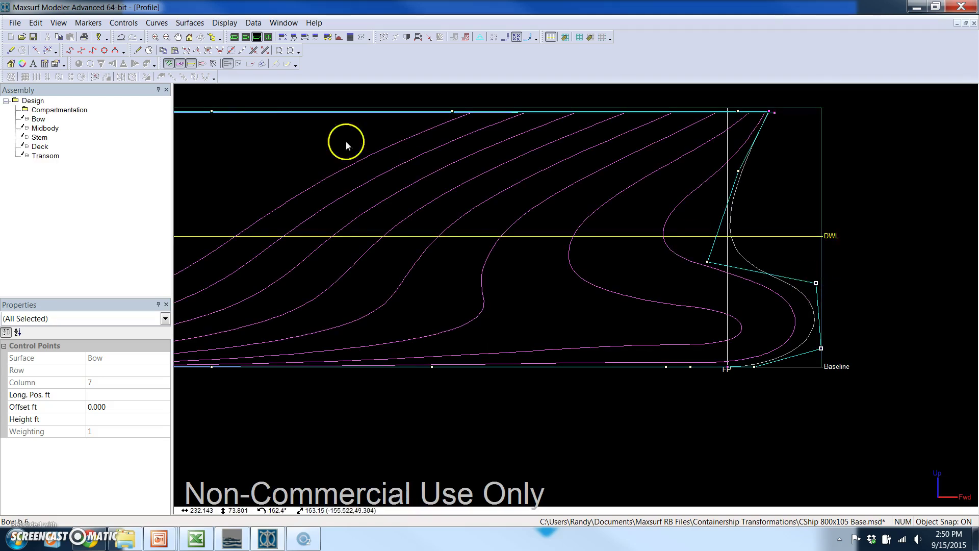
pyautogui.click(120, 37)
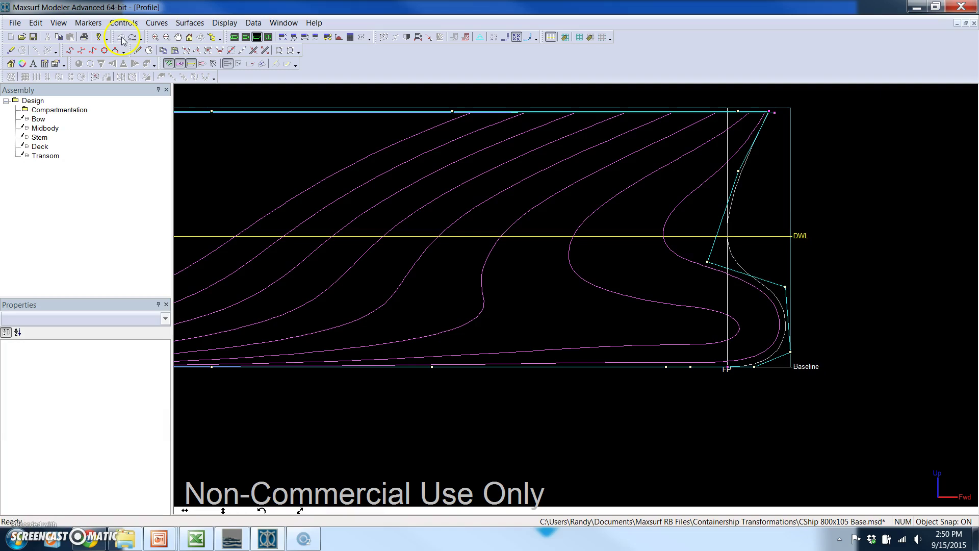
pyautogui.scroll(-4, 317, 169)
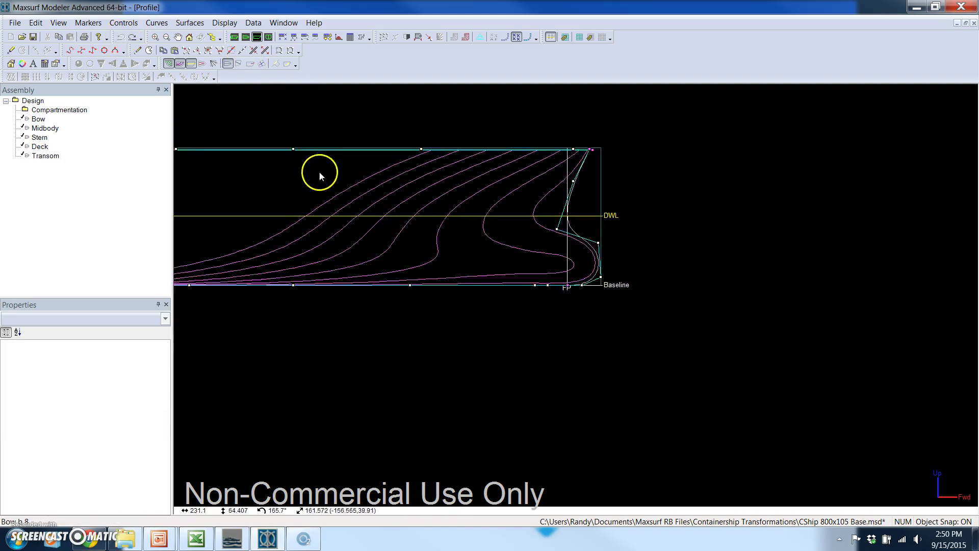
pyautogui.moveTo(304, 169); pyautogui.dragTo(542, 236, button='middle')
pyautogui.scroll(-2, 515, 238)
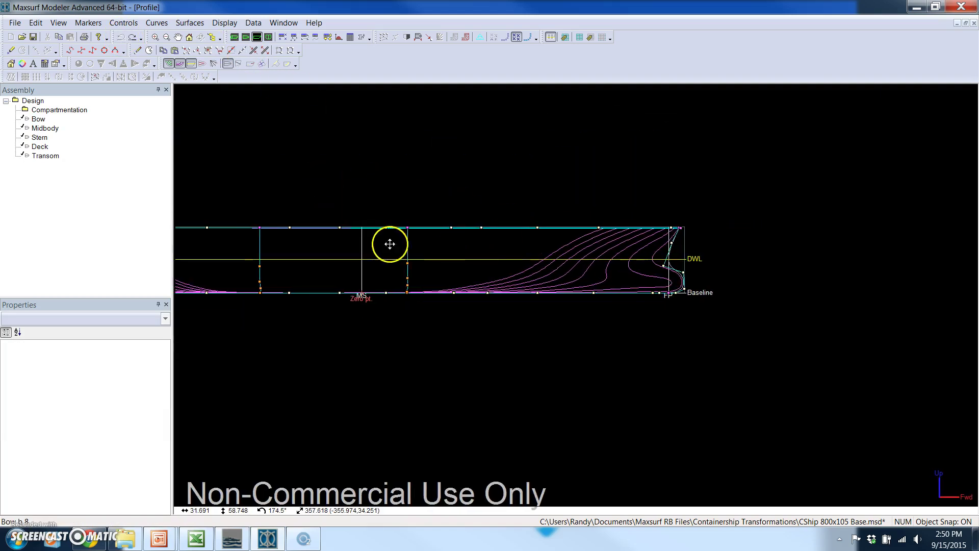
# Return to Perspective with buttocks hidden and trial a Parametric Transformation search at block coefficient 0.62
pyautogui.click(234, 37)
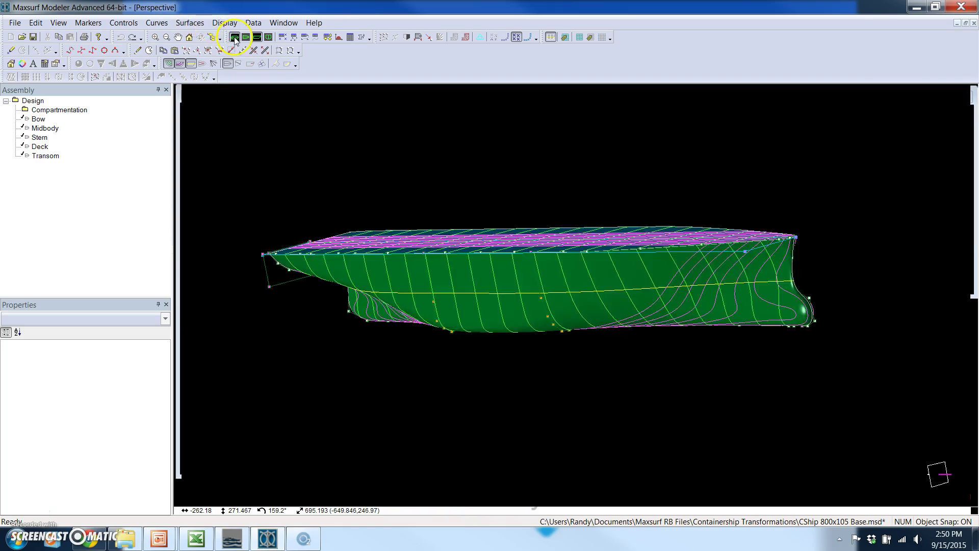
pyautogui.click(179, 63)
pyautogui.click(253, 23)
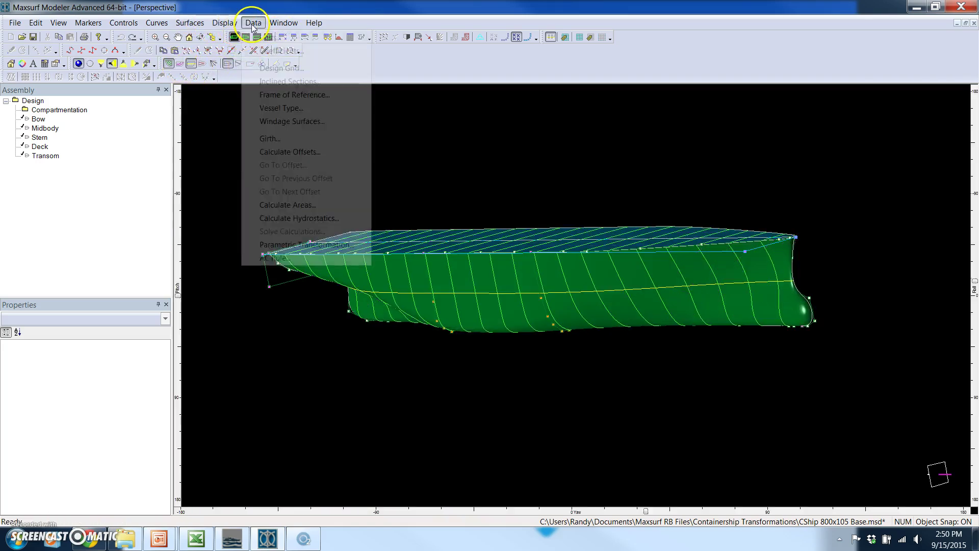
pyautogui.click(300, 245)
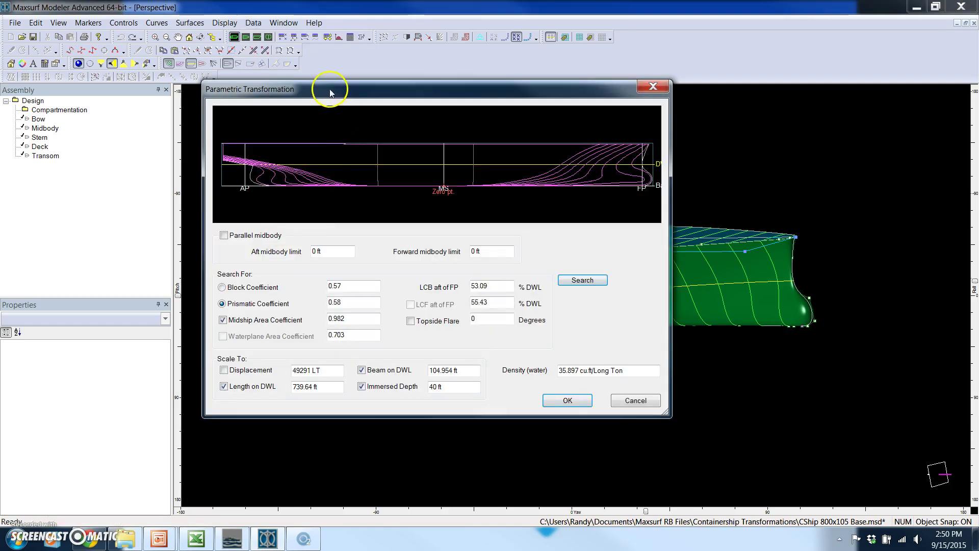
pyautogui.moveTo(329, 88); pyautogui.dragTo(351, 88)
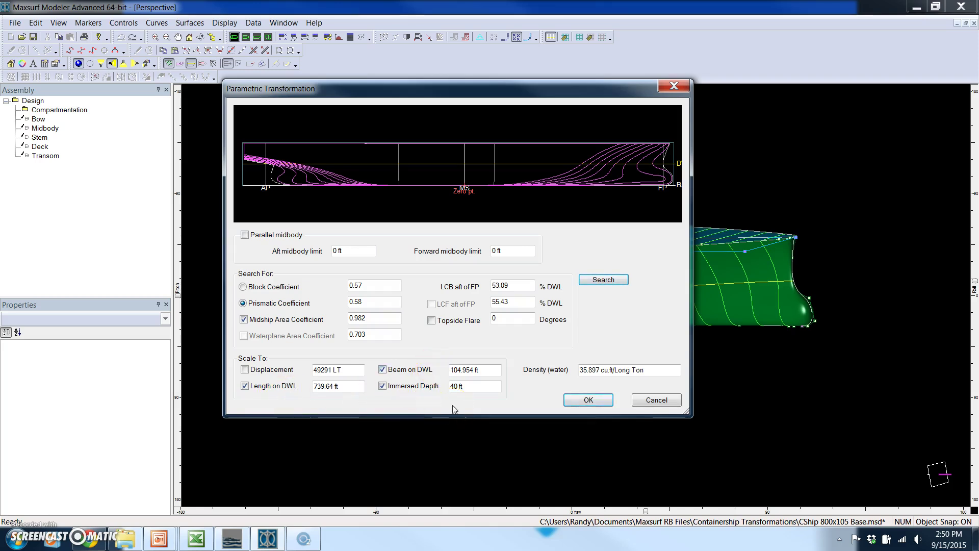
pyautogui.doubleClick(371, 285)
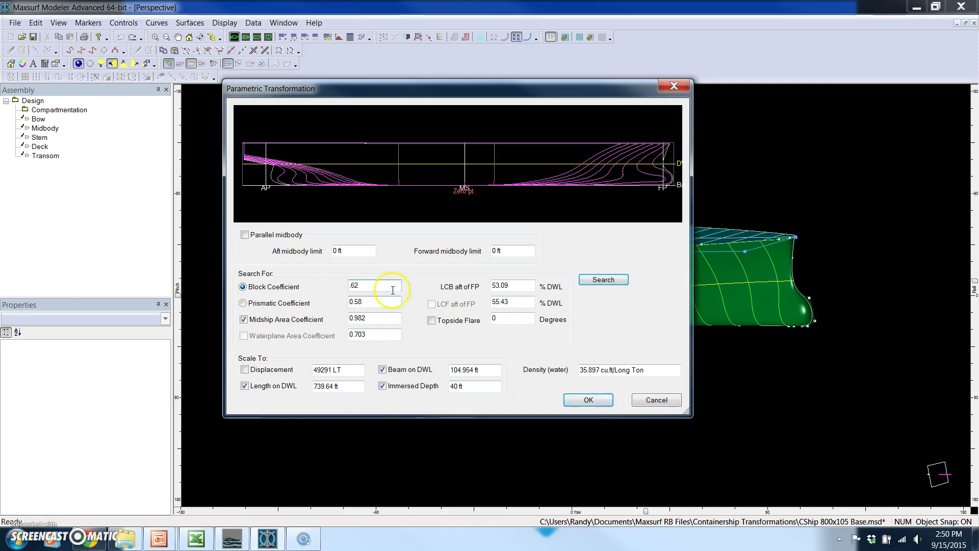
pyautogui.click(610, 281)
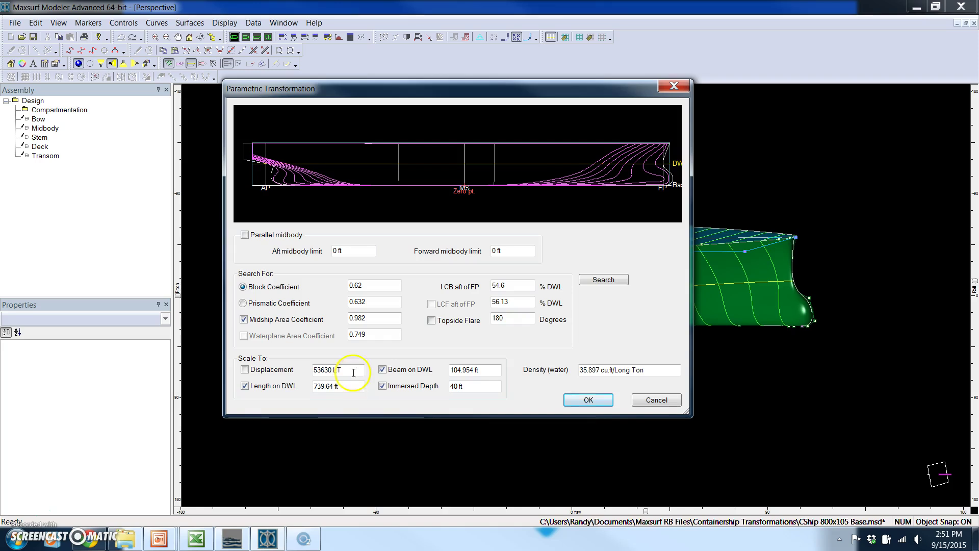
# Search with block coefficient 0.64 and LCB 53, then accept the transformed hull
pyautogui.moveTo(377, 284); pyautogui.dragTo(349, 284)
pyautogui.write('.6')
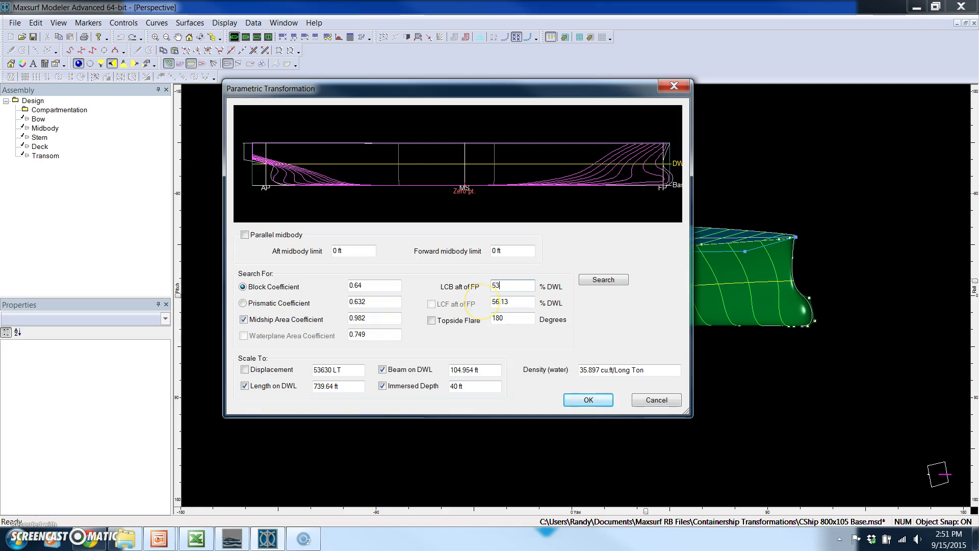
pyautogui.click(612, 280)
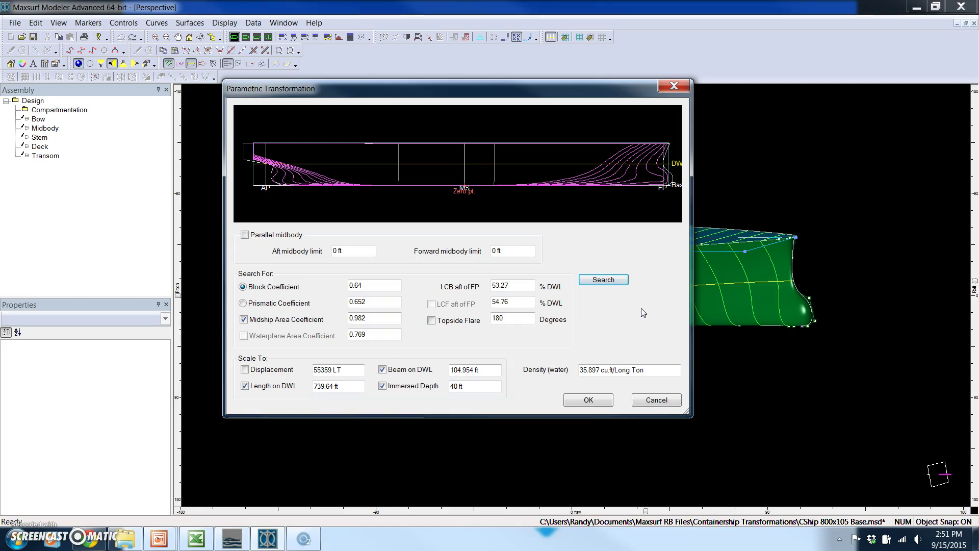
pyautogui.click(304, 377)
pyautogui.click(459, 342)
pyautogui.click(586, 400)
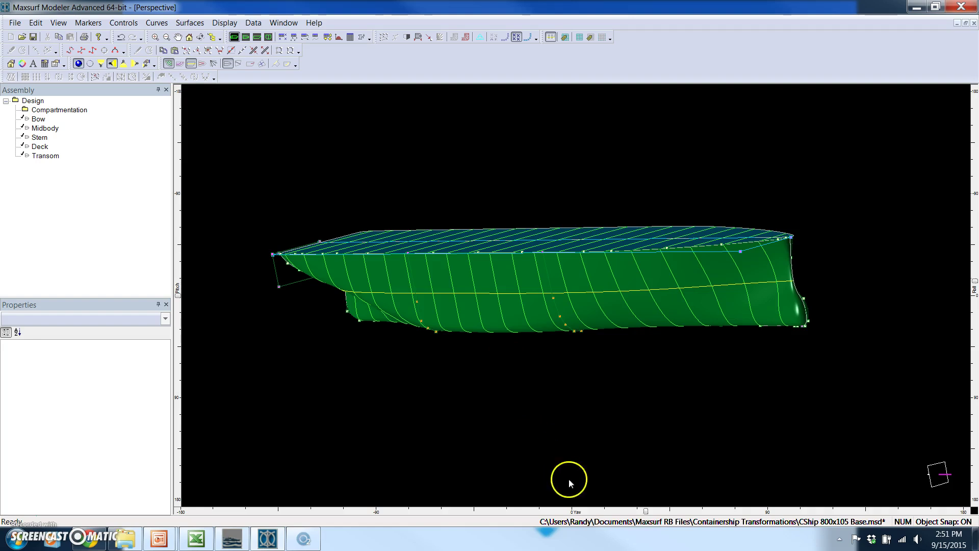
# Turn the transformed hull side-on with buttocks shown, using Undo/Redo to compare versions
pyautogui.moveTo(647, 511); pyautogui.dragTo(712, 511)
pyautogui.scroll(-2, 401, 396)
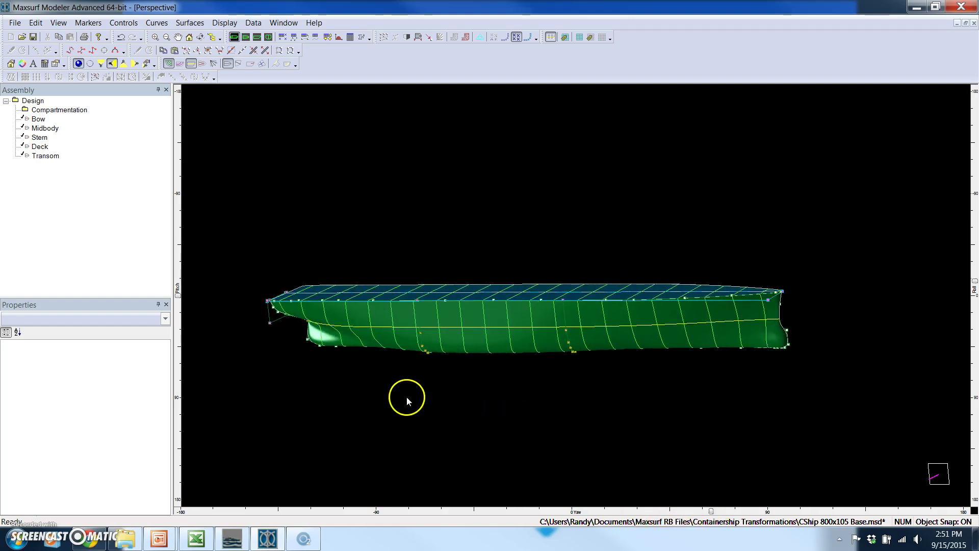
pyautogui.moveTo(420, 383); pyautogui.dragTo(431, 384)
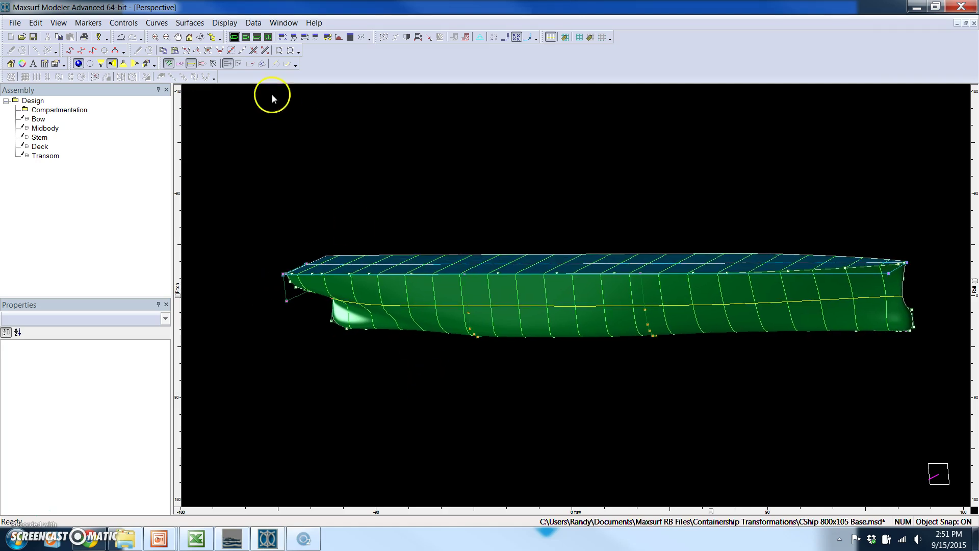
pyautogui.click(180, 64)
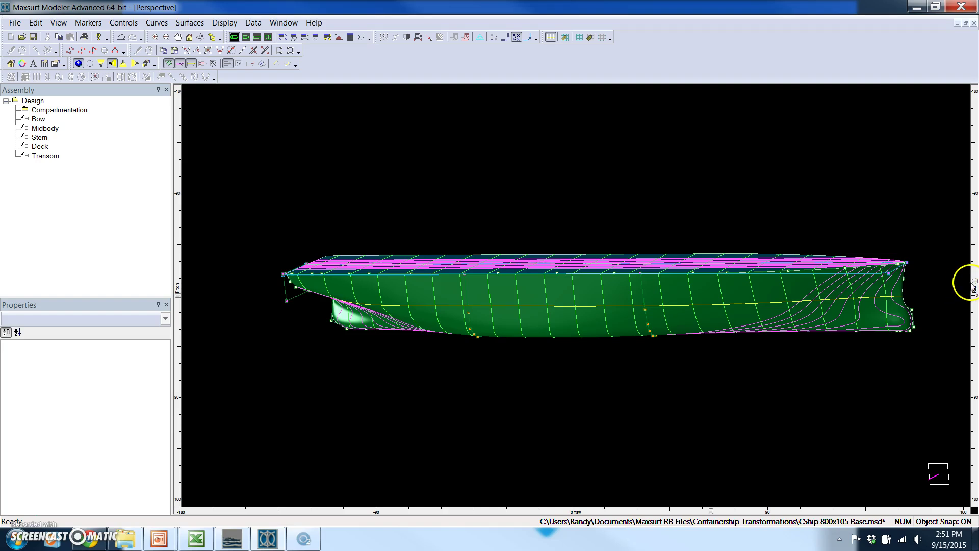
pyautogui.moveTo(975, 284); pyautogui.dragTo(976, 301)
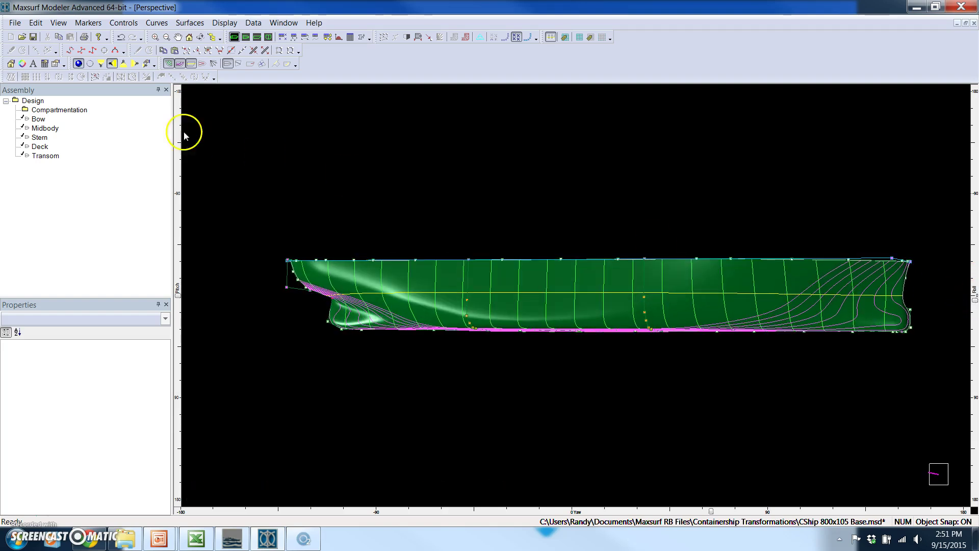
pyautogui.click(120, 39)
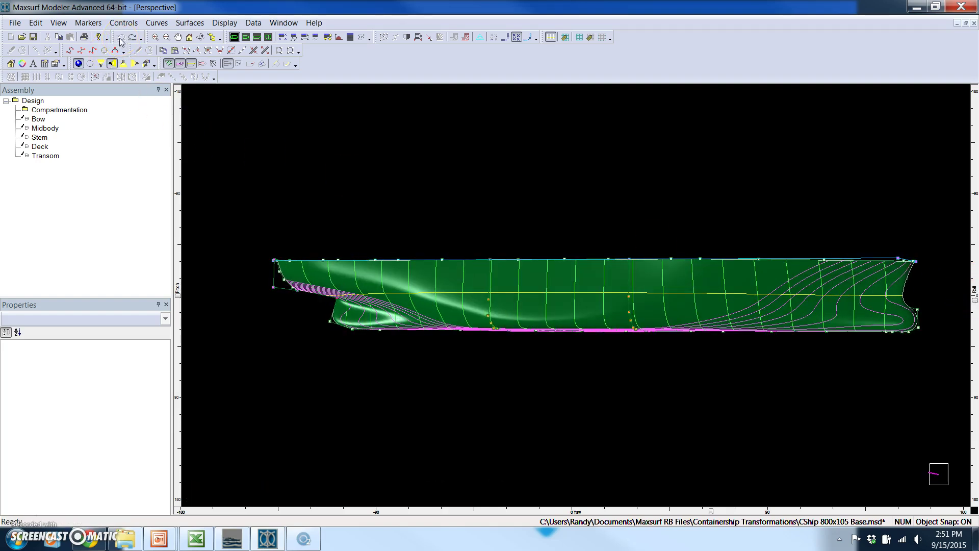
pyautogui.click(133, 38)
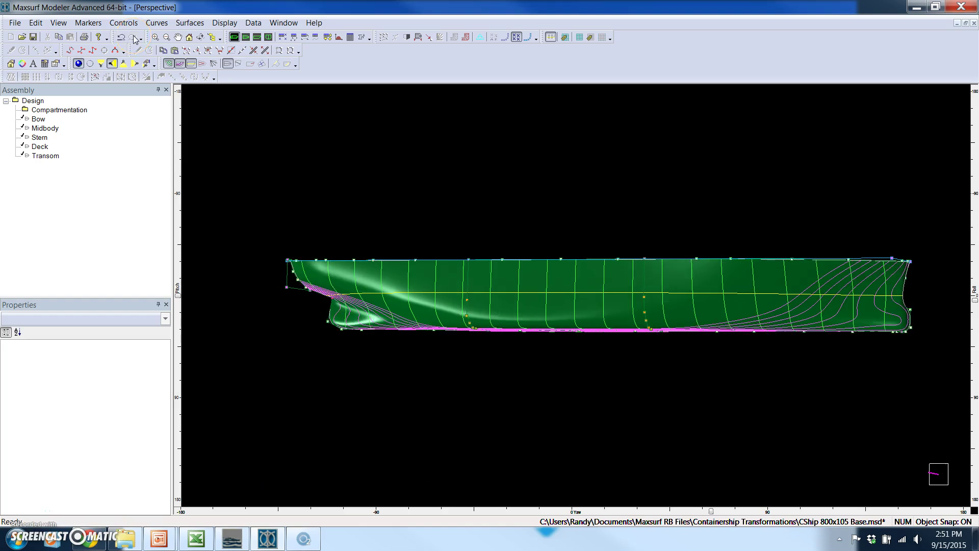
pyautogui.click(410, 193)
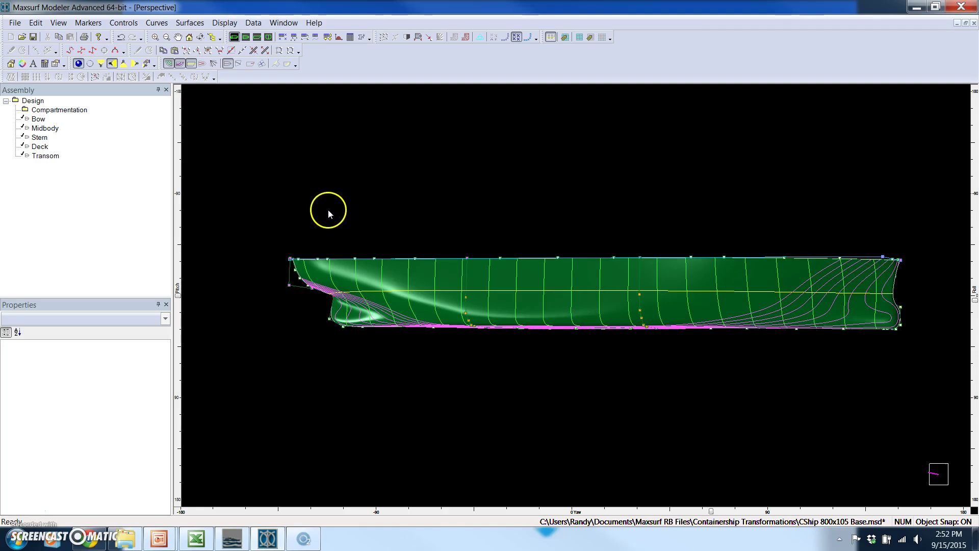
# Close the transformed hull design without saving changes
pyautogui.click(14, 23)
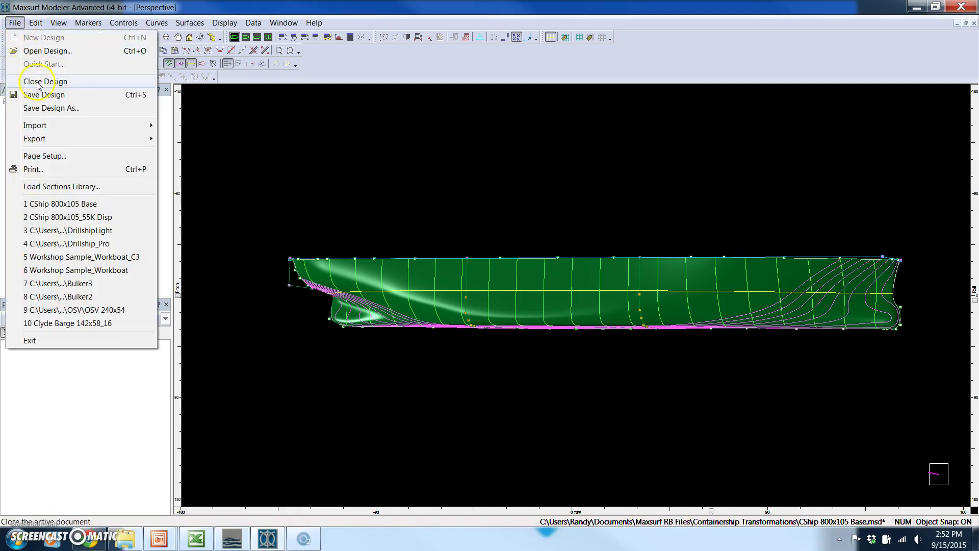
pyautogui.click(44, 81)
pyautogui.click(503, 299)
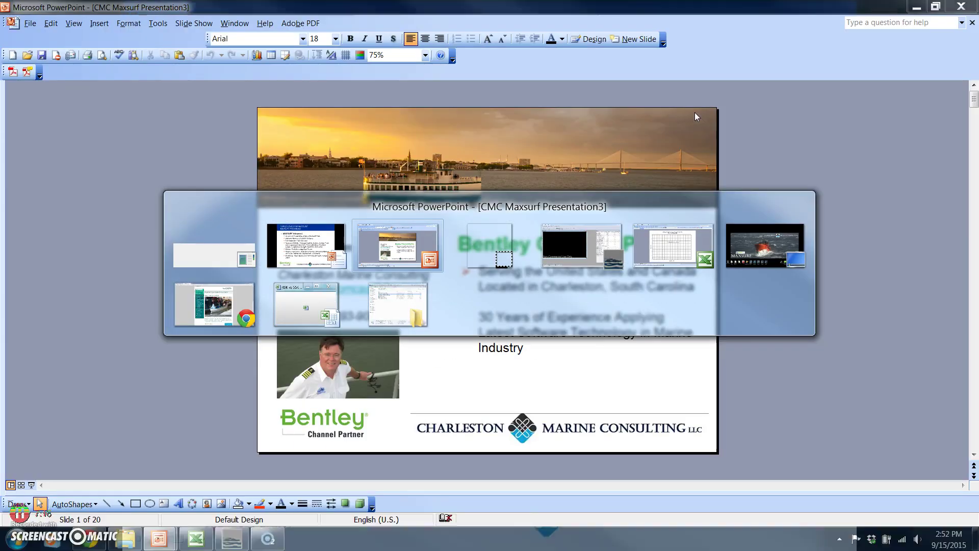
pyautogui.hotkey('alt', 'Tab')
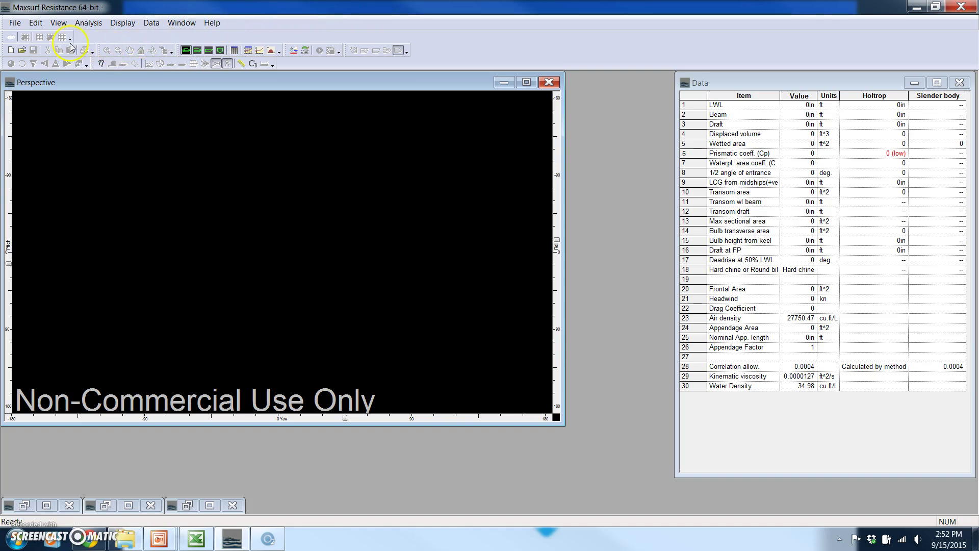
# Switch to Maxsurf Resistance and bring up its File menu
pyautogui.click(15, 23)
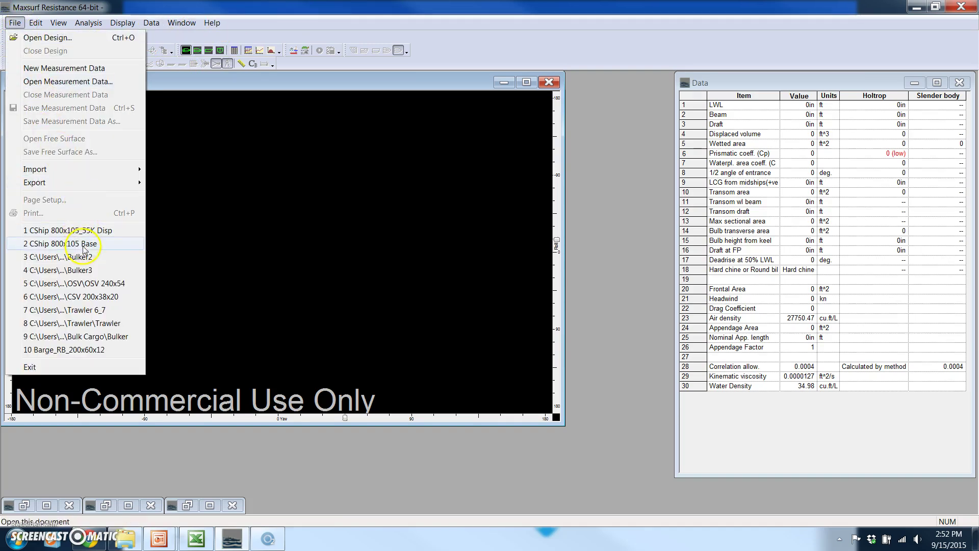
# Load CShip 800x105 Base, measure all surfaces, show the wetted surface, and widen the Data table
pyautogui.click(127, 243)
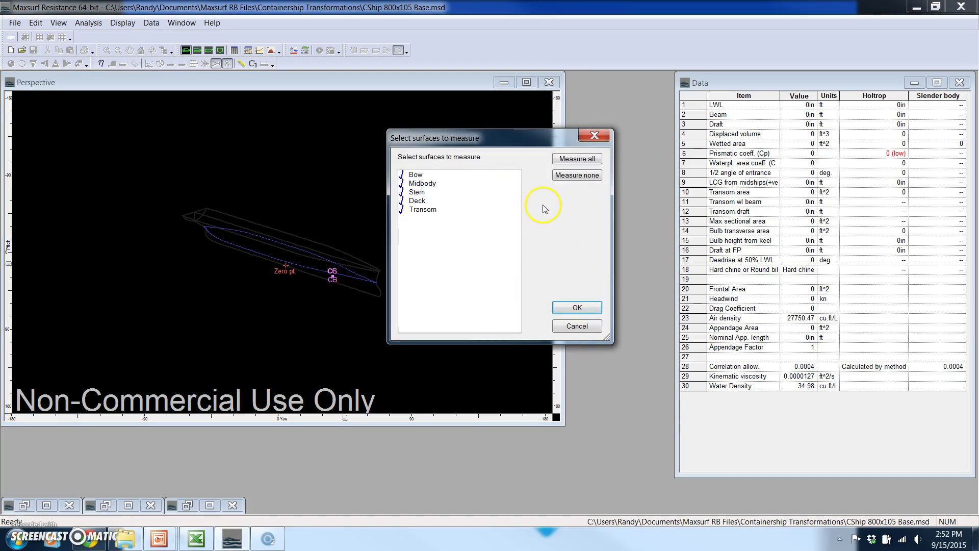
pyautogui.click(578, 307)
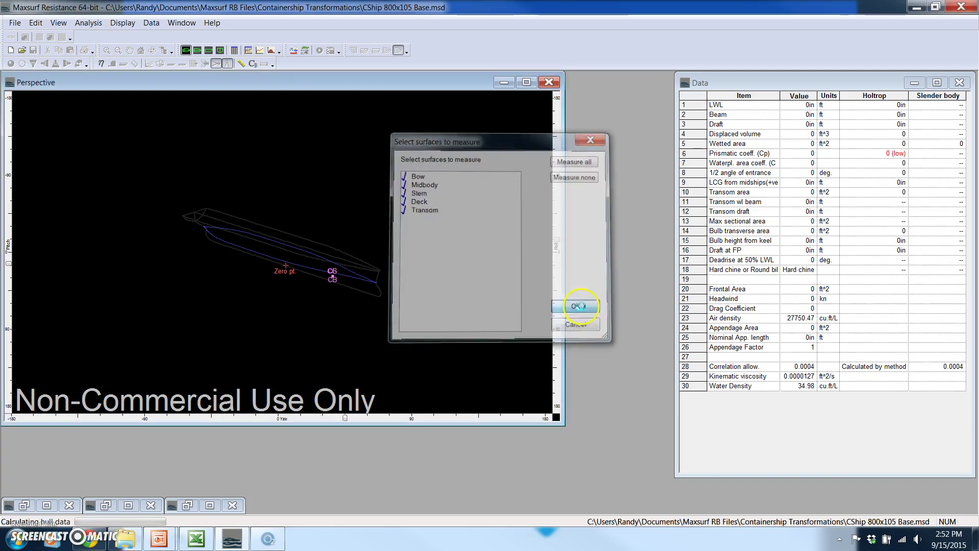
pyautogui.scroll(2, 287, 280)
pyautogui.click(353, 50)
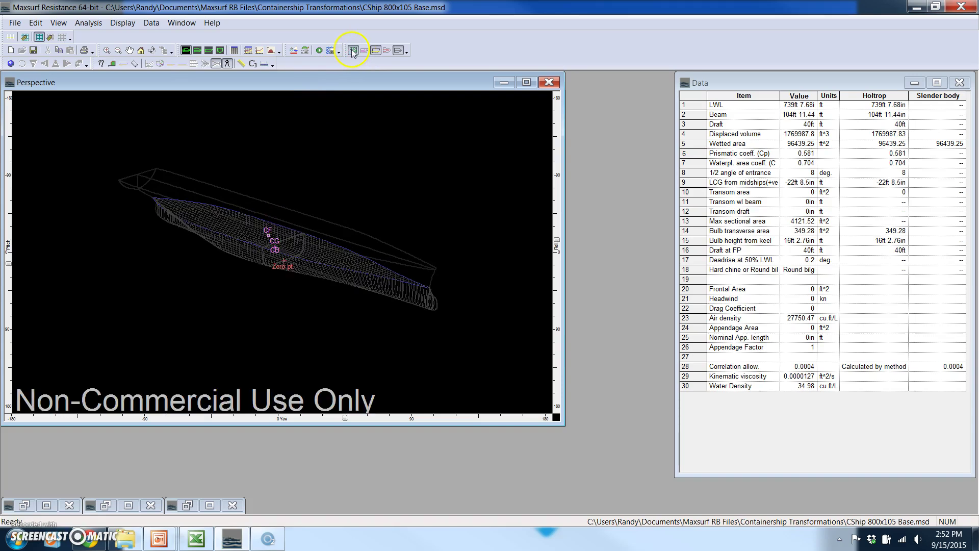
pyautogui.scroll(1, 344, 232)
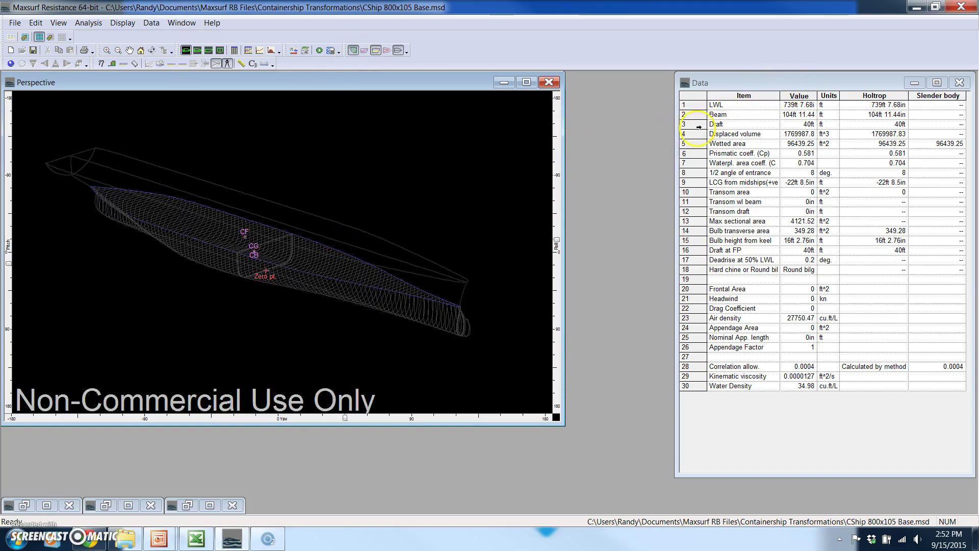
pyautogui.moveTo(671, 145); pyautogui.dragTo(590, 148)
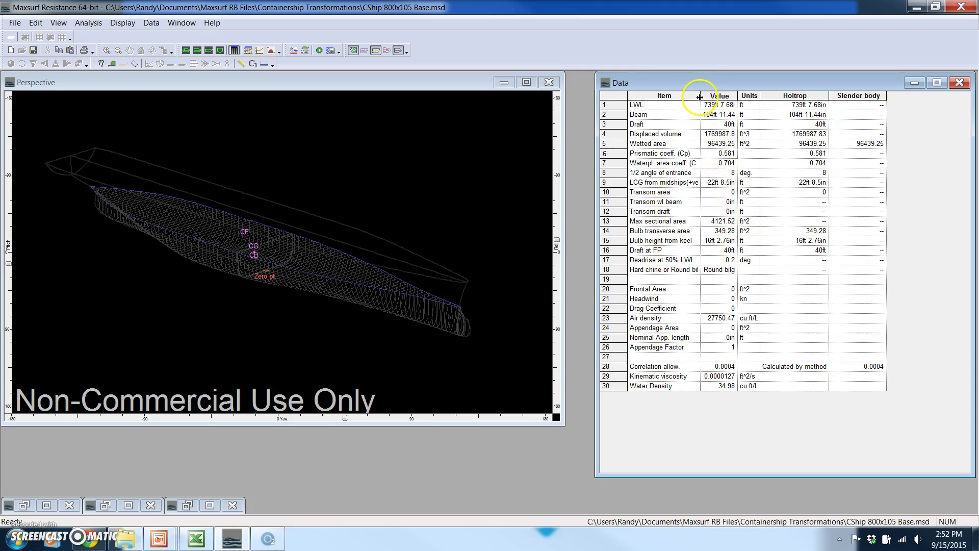
pyautogui.moveTo(700, 97); pyautogui.dragTo(725, 97)
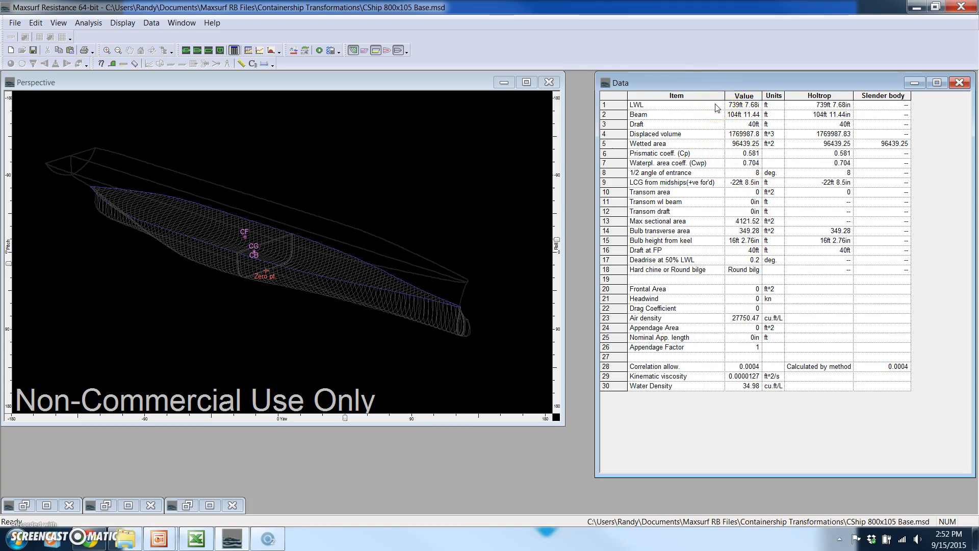
# Check the half angle of entrance (8) and prismatic coefficient (0.581) in plan view
pyautogui.click(197, 51)
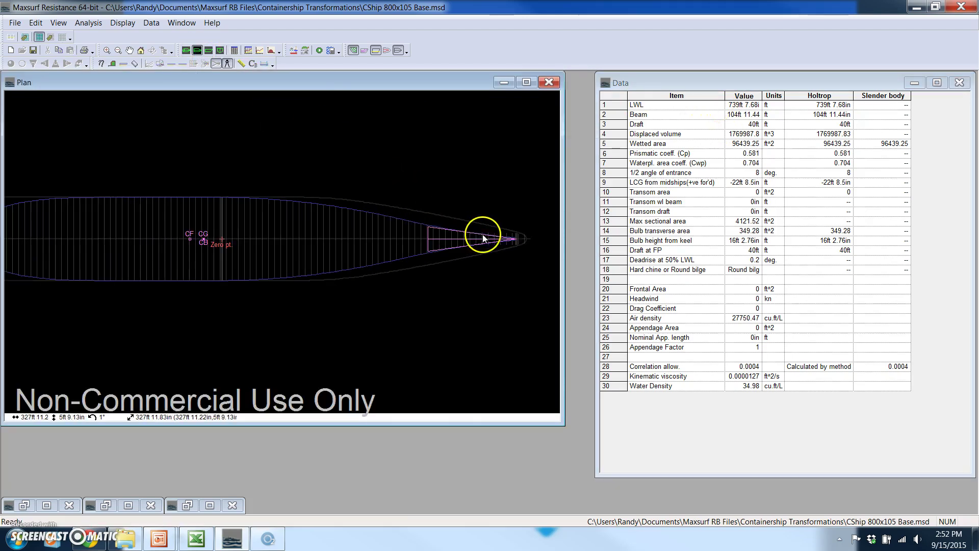
pyautogui.scroll(3, 485, 234)
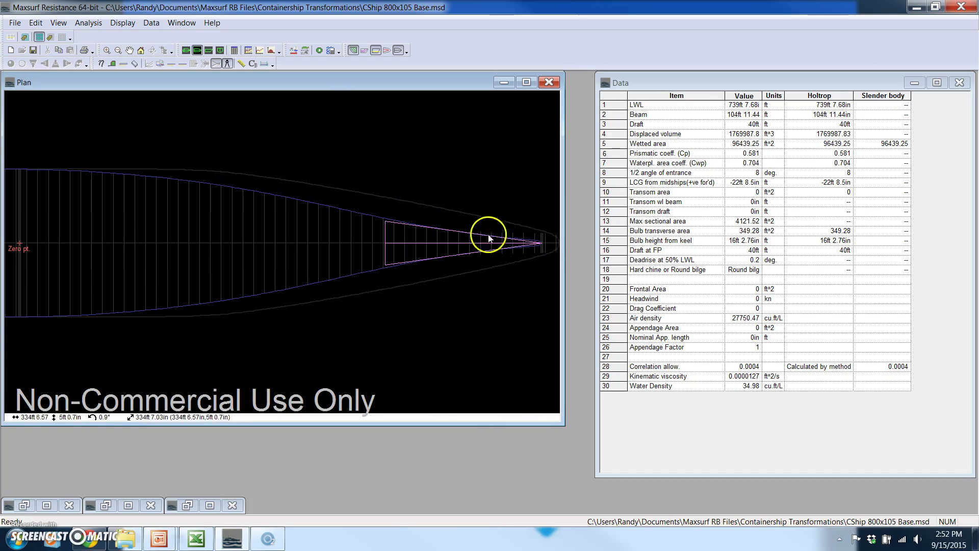
pyautogui.click(644, 173)
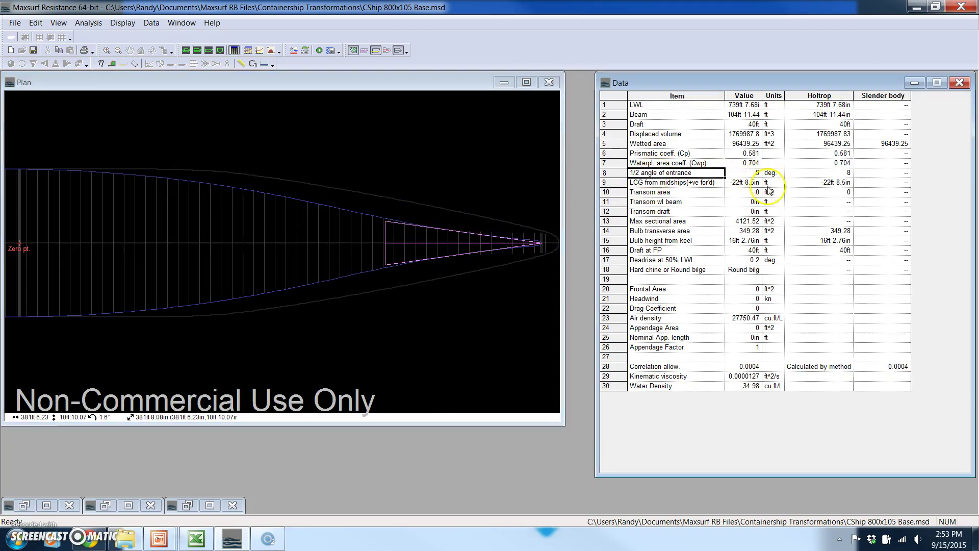
pyautogui.click(747, 175)
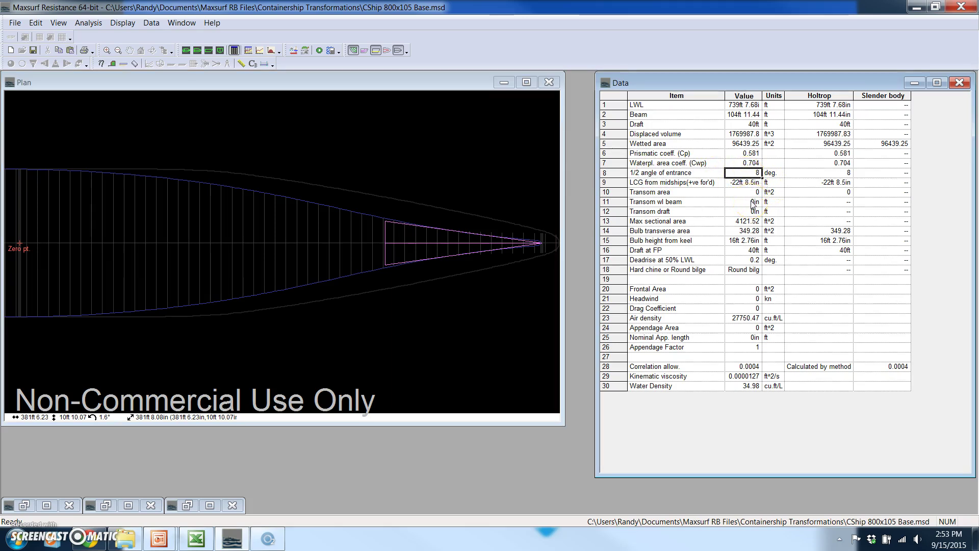
pyautogui.click(748, 154)
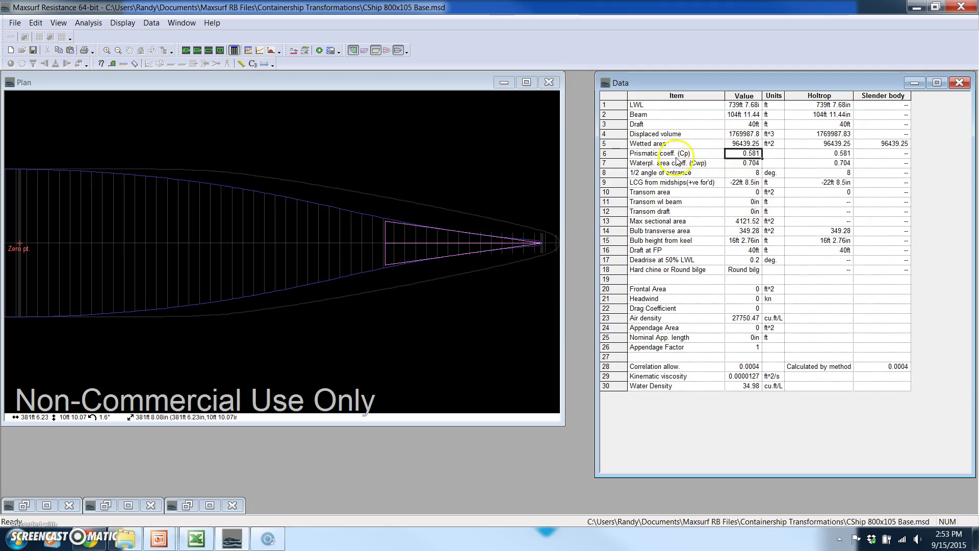
pyautogui.click(361, 91)
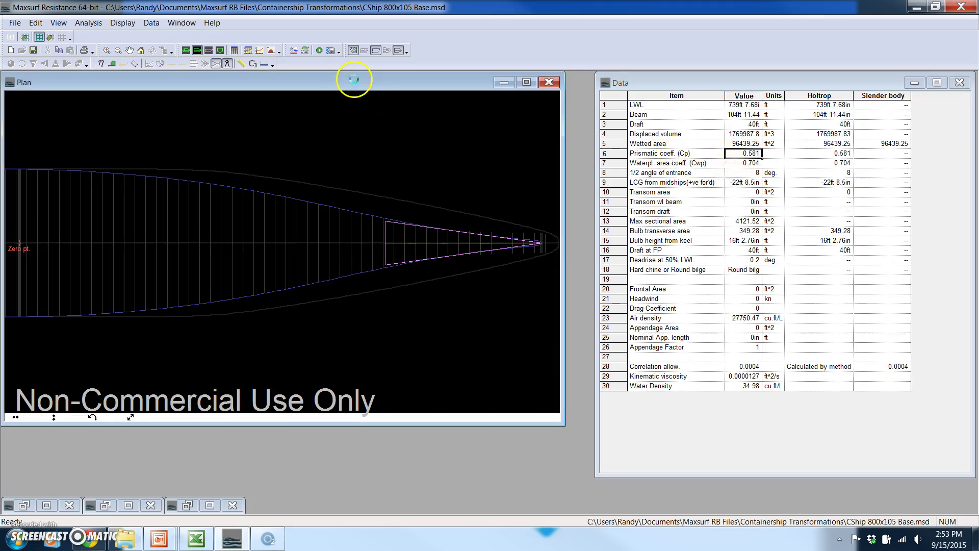
pyautogui.click(186, 50)
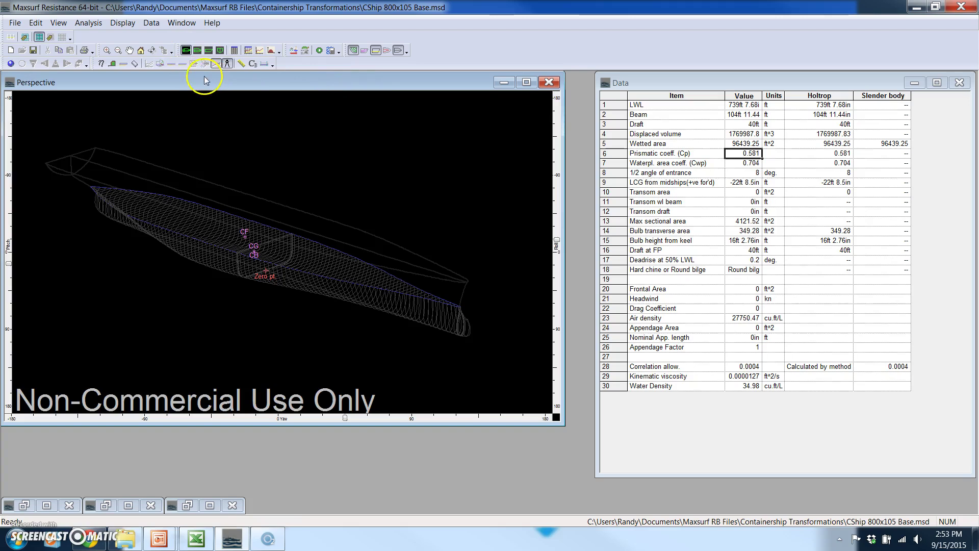
# Apply the speed range for resistance predictions with a 20 kn maximum
pyautogui.click(89, 23)
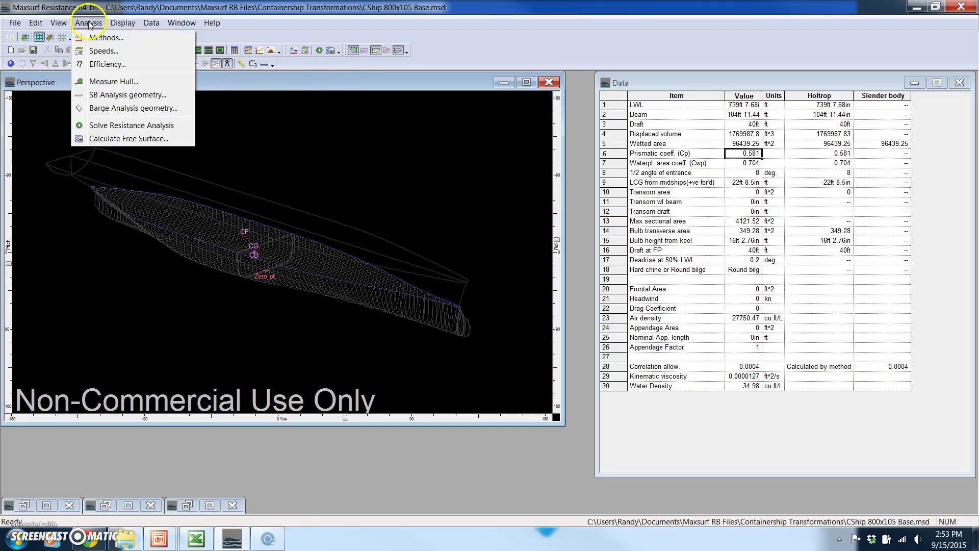
pyautogui.click(102, 51)
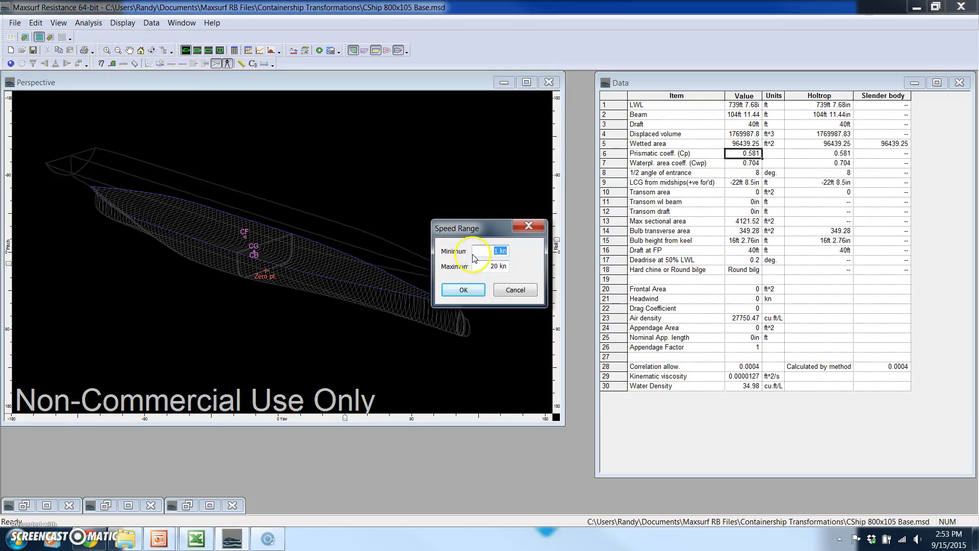
pyautogui.click(463, 290)
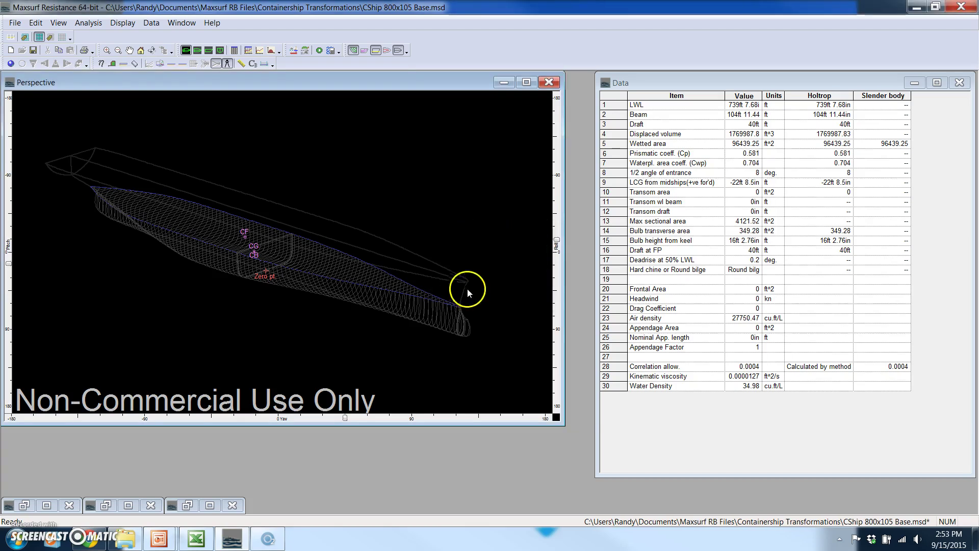
pyautogui.click(88, 23)
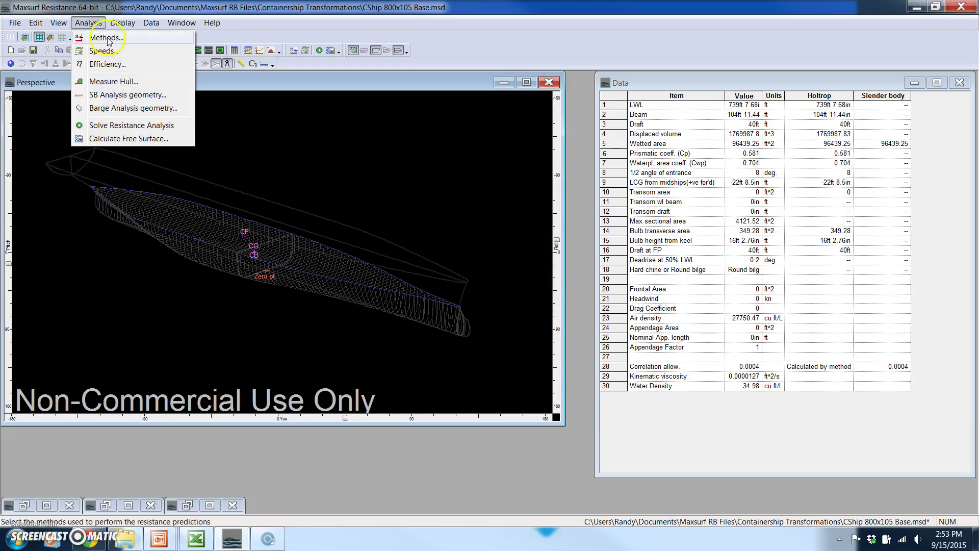
# Add Compton and Fung to Holtrop and Slender Body, and widen the table to four columns
pyautogui.click(104, 38)
pyautogui.moveTo(451, 108); pyautogui.dragTo(402, 109)
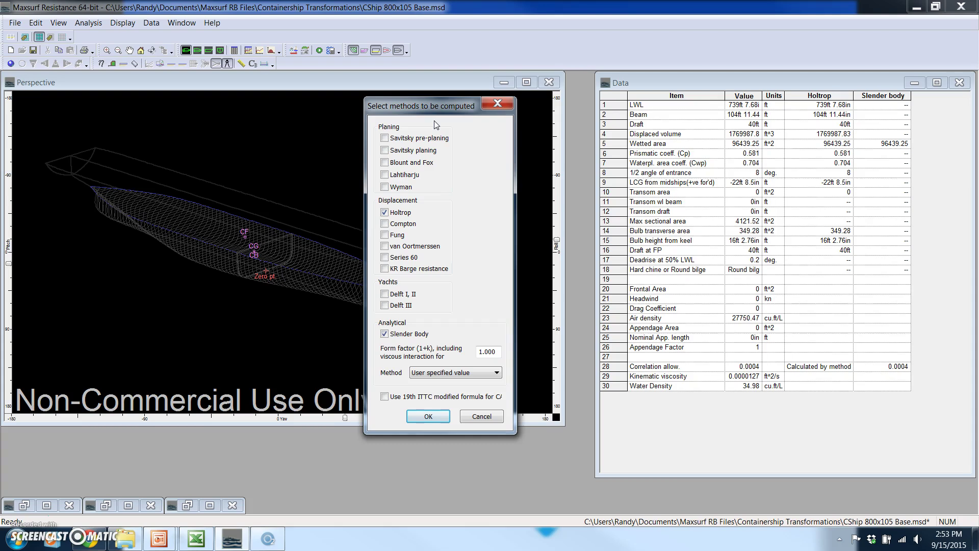
pyautogui.click(409, 340)
pyautogui.moveTo(429, 110)
pyautogui.mouseDown()
pyautogui.moveTo(427, 99)
pyautogui.moveTo(421, 108)
pyautogui.mouseUp()
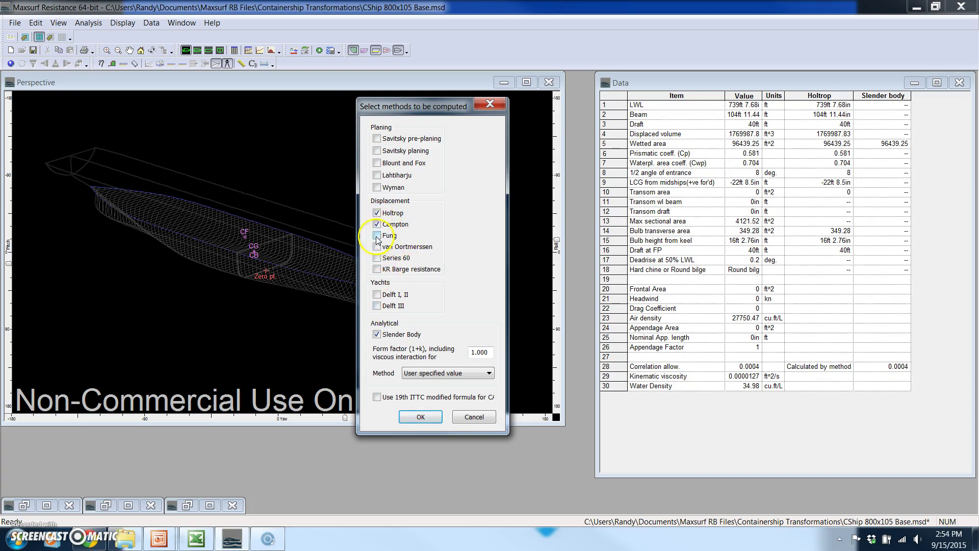
pyautogui.click(377, 236)
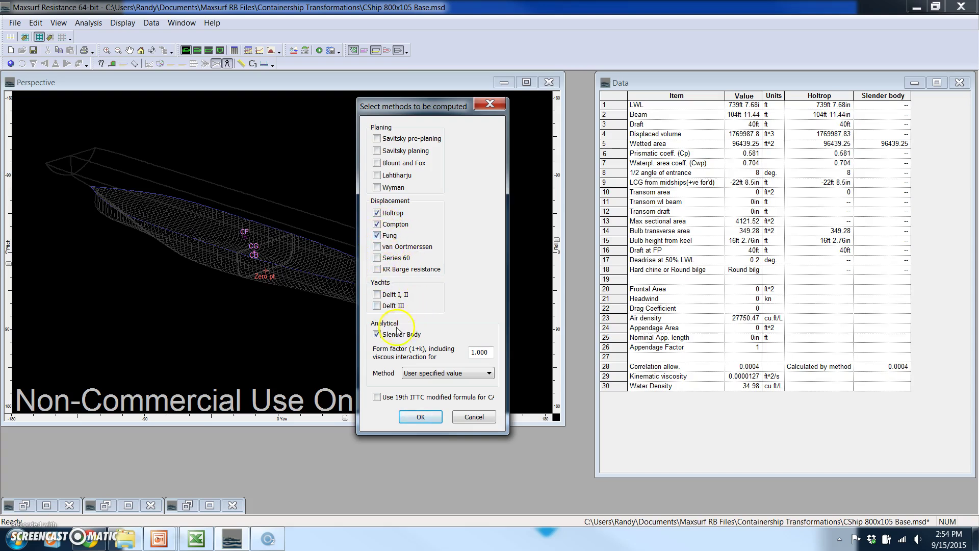
pyautogui.click(422, 416)
pyautogui.moveTo(595, 203); pyautogui.dragTo(427, 216)
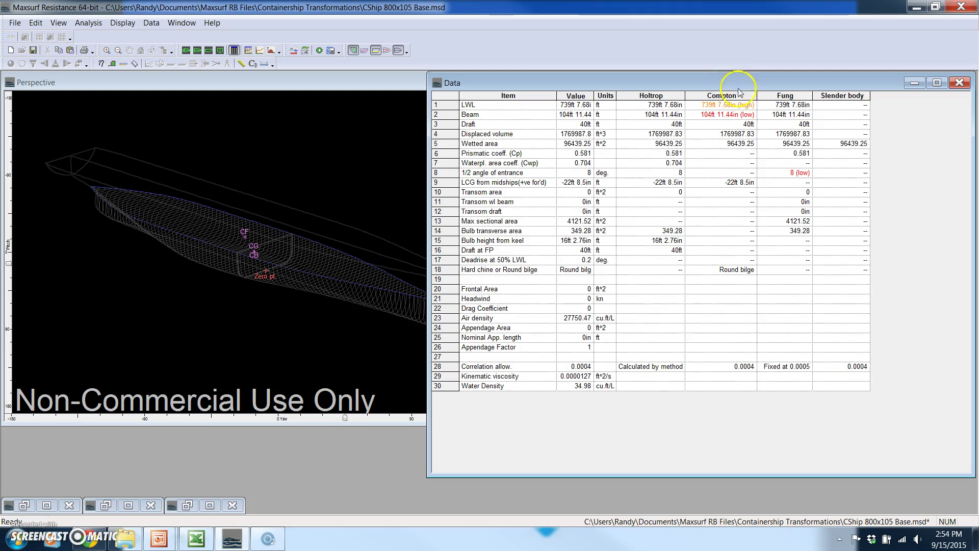
# Widen the Compton column and inspect the flagged Compton LWL and Fung entrance angle values
pyautogui.moveTo(757, 96); pyautogui.dragTo(843, 97)
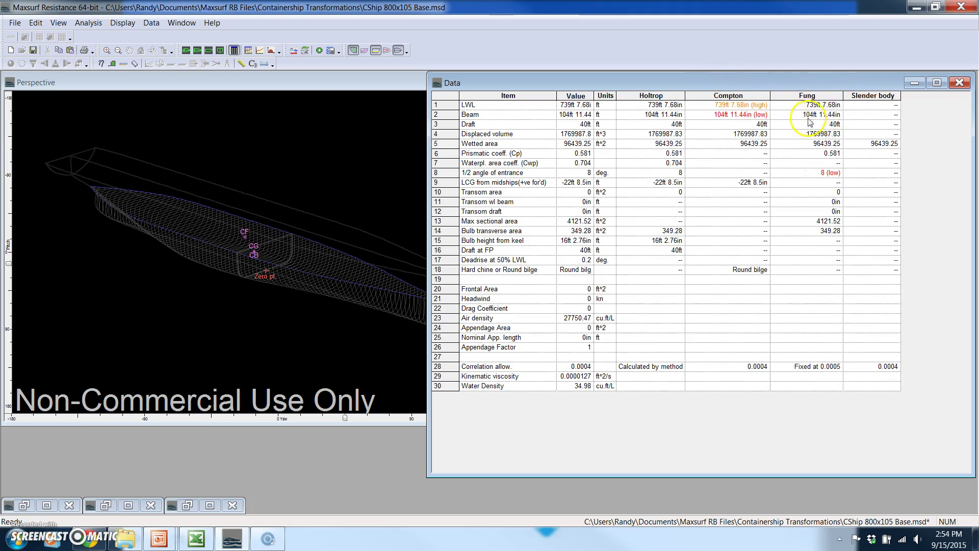
pyautogui.click(700, 106)
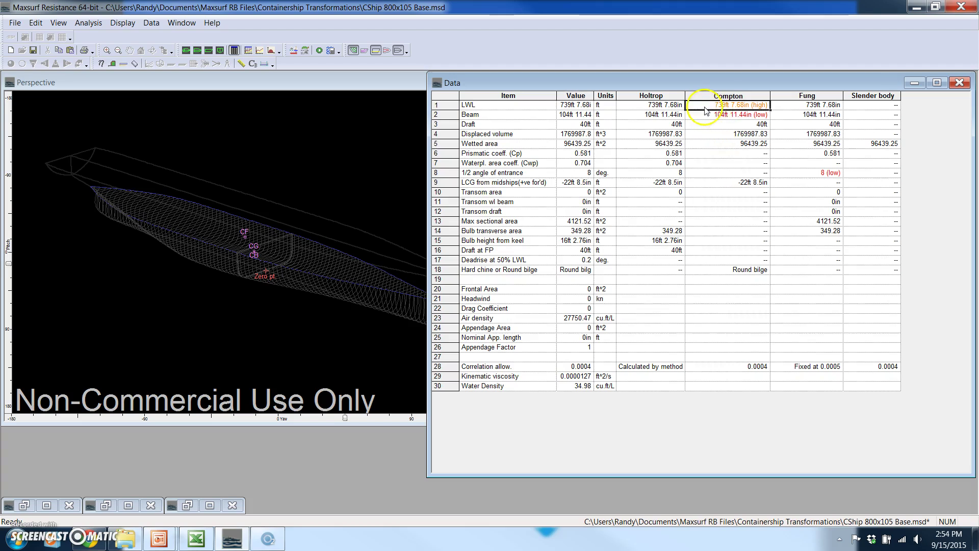
pyautogui.click(816, 174)
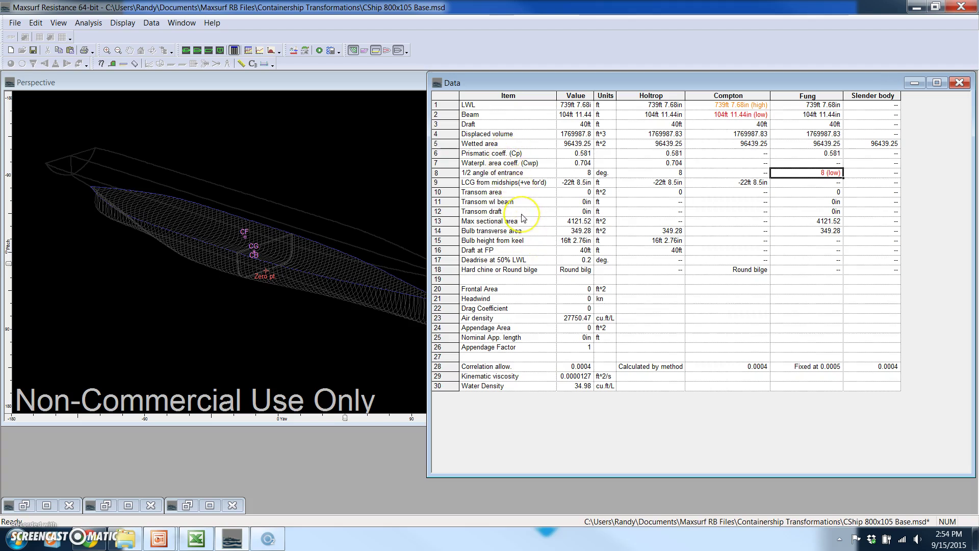
pyautogui.click(213, 83)
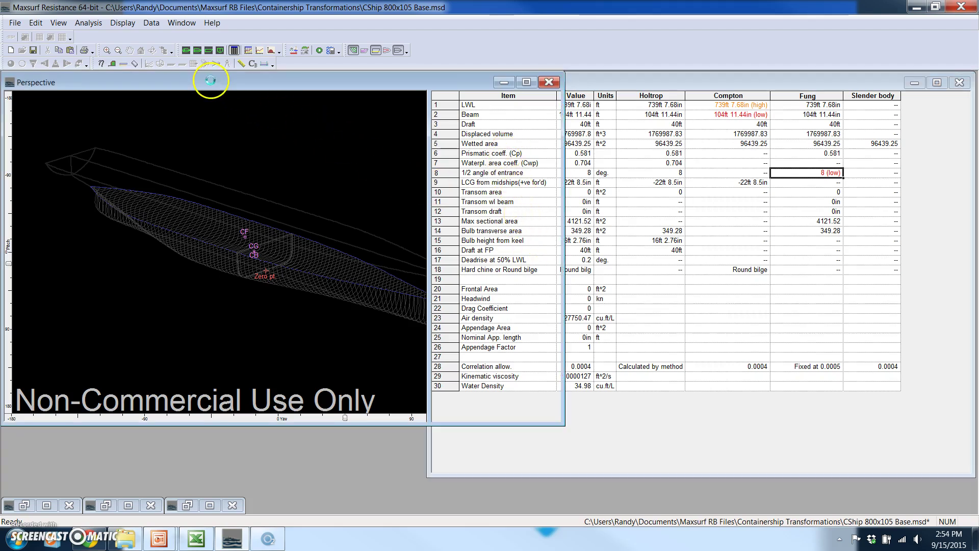
# Deselect the Compton and Fung methods, keeping Holtrop and Slender body, then narrow the data table
pyautogui.click(89, 23)
pyautogui.click(95, 38)
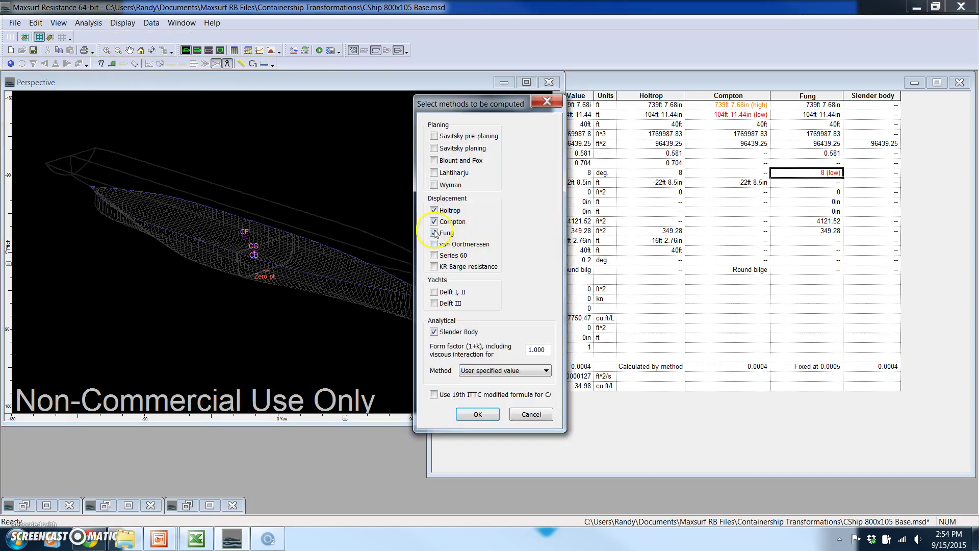
pyautogui.click(434, 223)
pyautogui.click(434, 233)
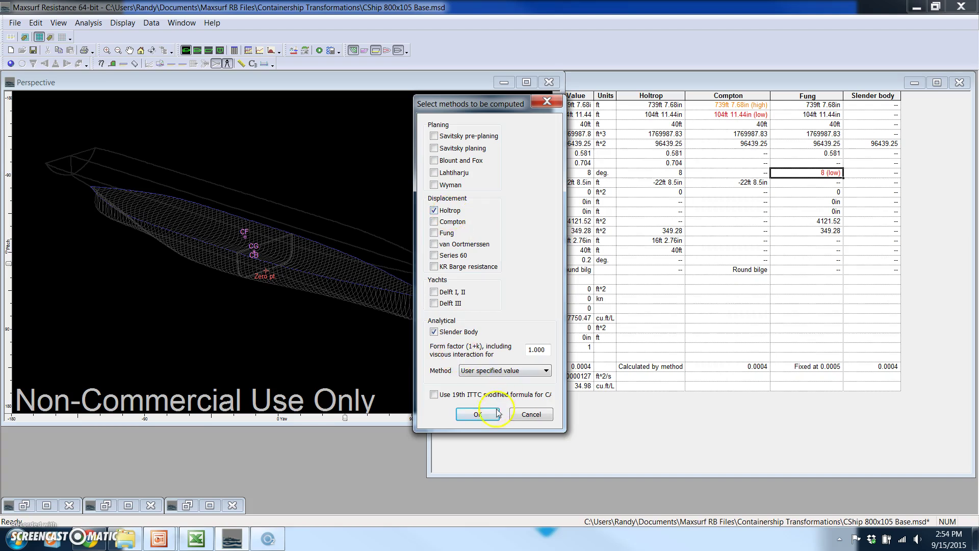
pyautogui.click(480, 416)
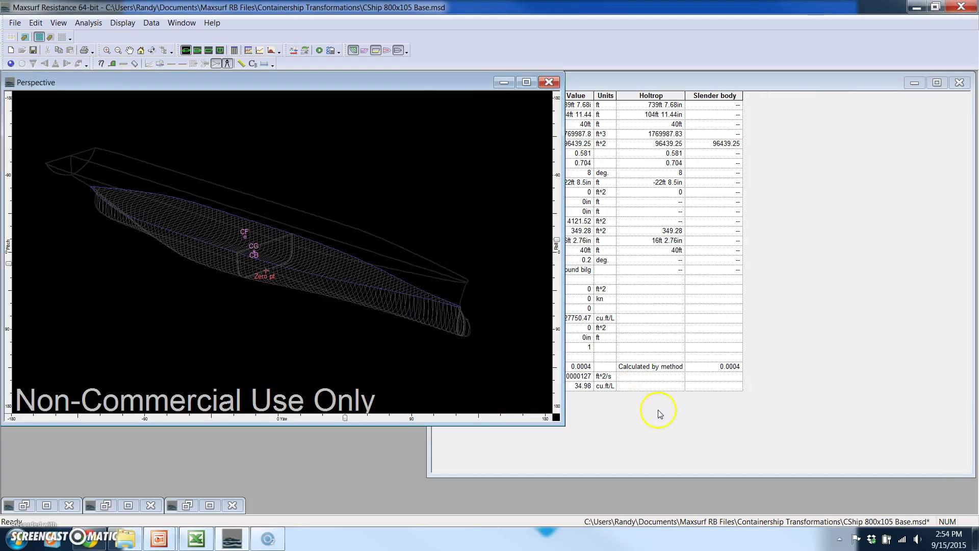
pyautogui.click(658, 408)
pyautogui.moveTo(428, 433); pyautogui.dragTo(649, 422)
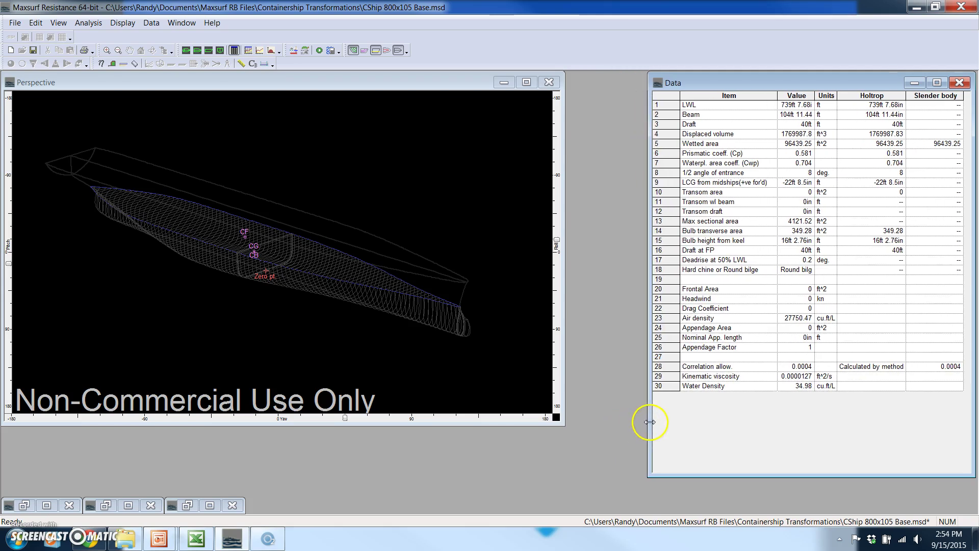
# Solve the Holtrop and Slender body resistance analysis and enlarge the Results window
pyautogui.click(319, 50)
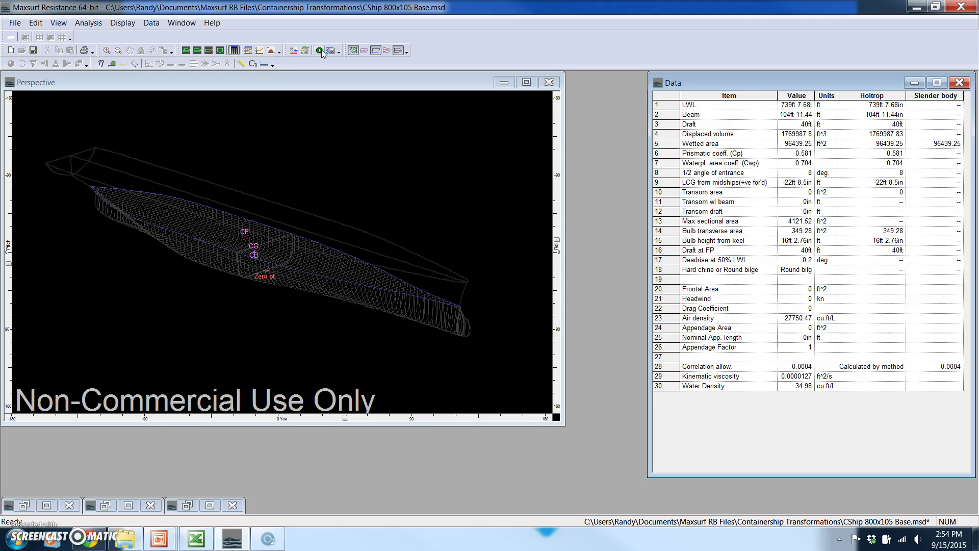
pyautogui.click(189, 506)
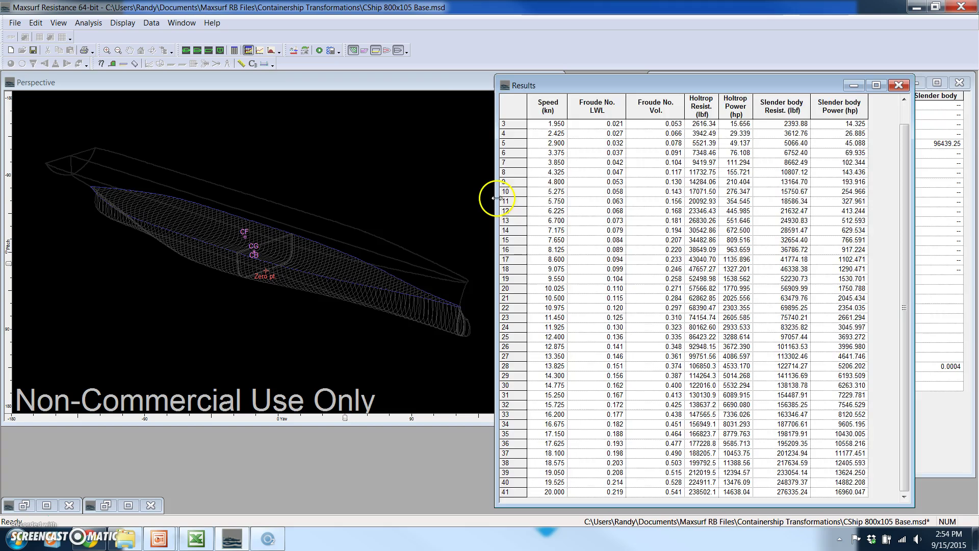
pyautogui.moveTo(496, 198); pyautogui.dragTo(323, 200)
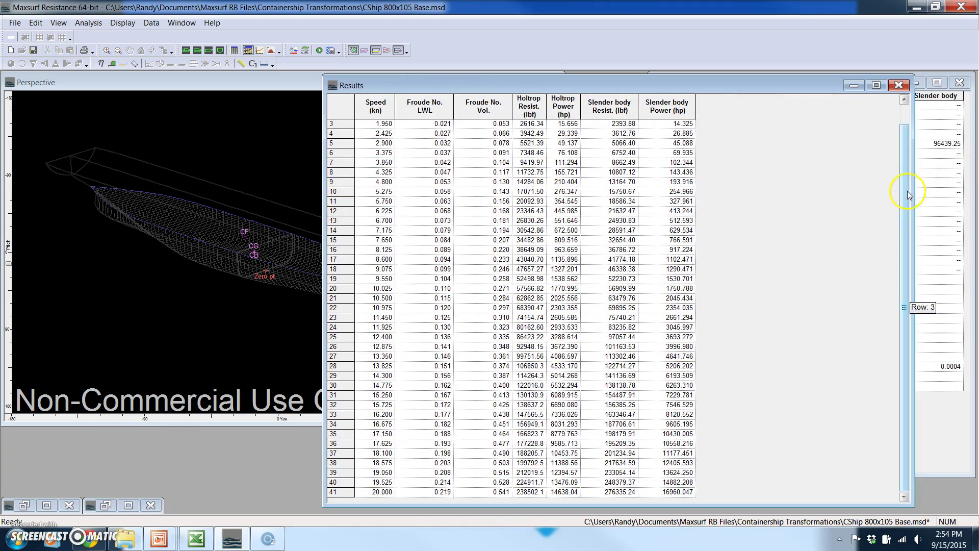
pyautogui.moveTo(909, 195); pyautogui.dragTo(901, 153)
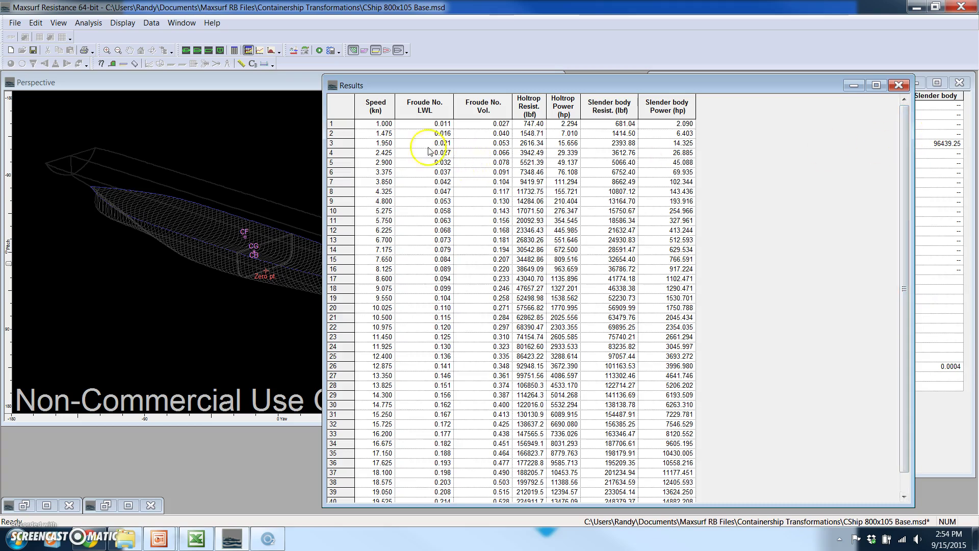
# Select all result rows from 1 to 20 knots and copy them
pyautogui.moveTo(334, 124); pyautogui.dragTo(370, 535)
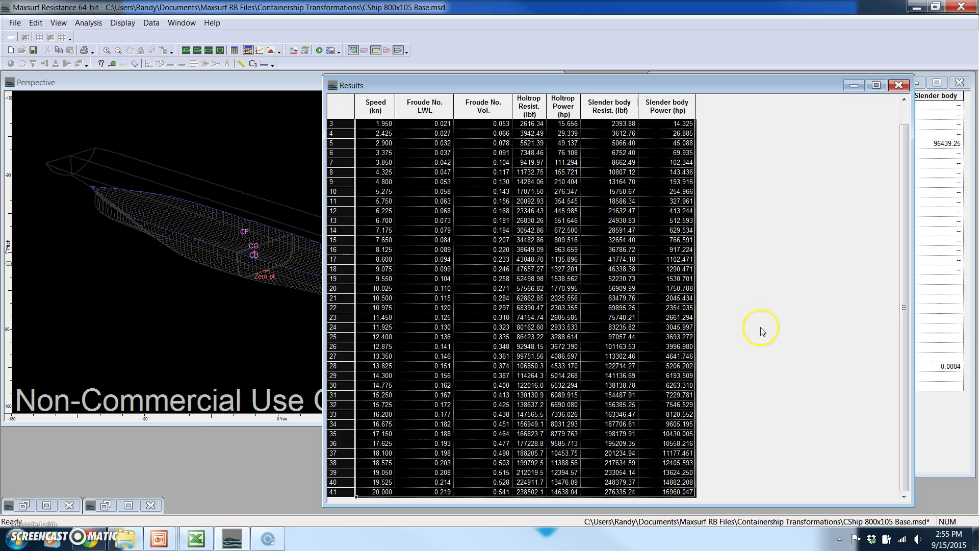
pyautogui.scroll(1, 785, 313)
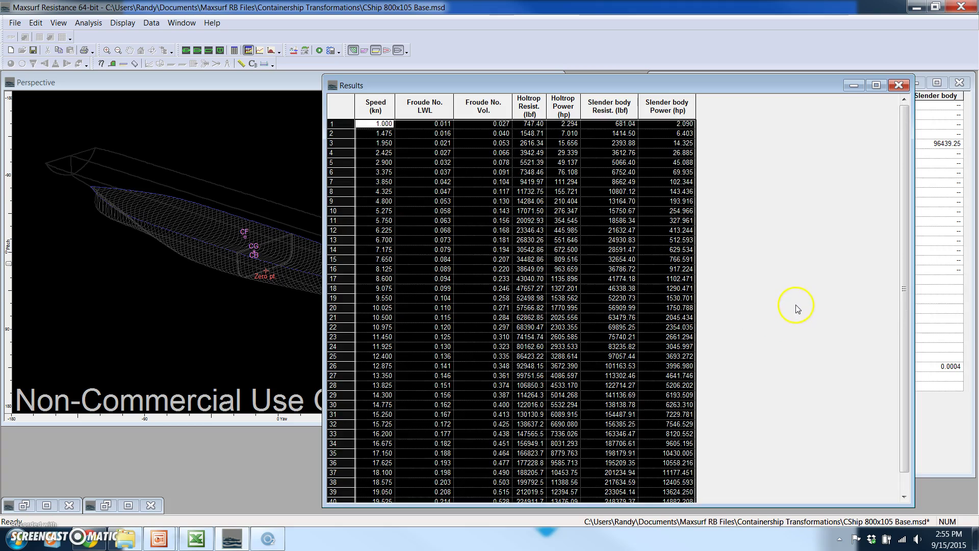
pyautogui.rightClick(466, 152)
pyautogui.click(471, 156)
pyautogui.moveTo(196, 543)
# Paste the Maxsurf results into the Excel 49K sheet starting at cell A3
pyautogui.moveTo(196, 544)
pyautogui.click(198, 439)
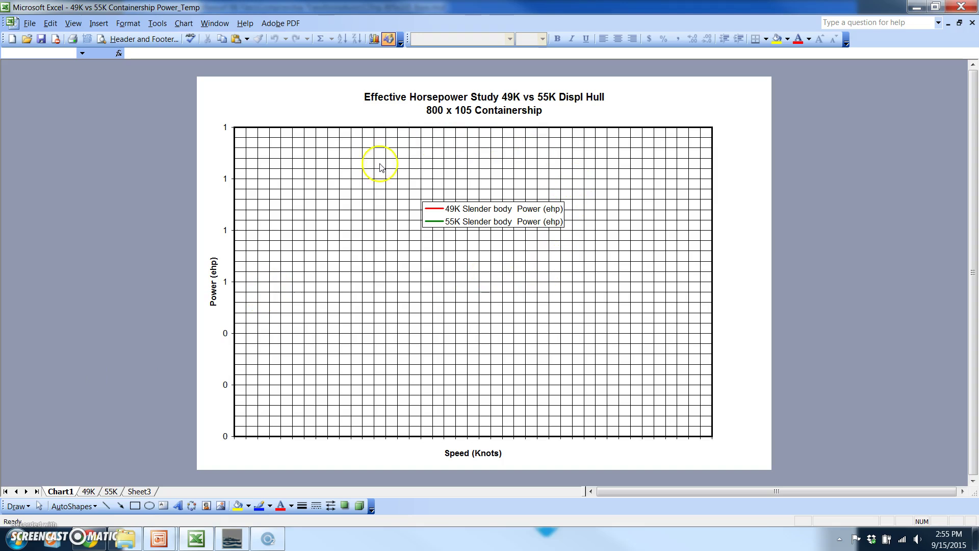
pyautogui.click(89, 492)
pyautogui.click(121, 187)
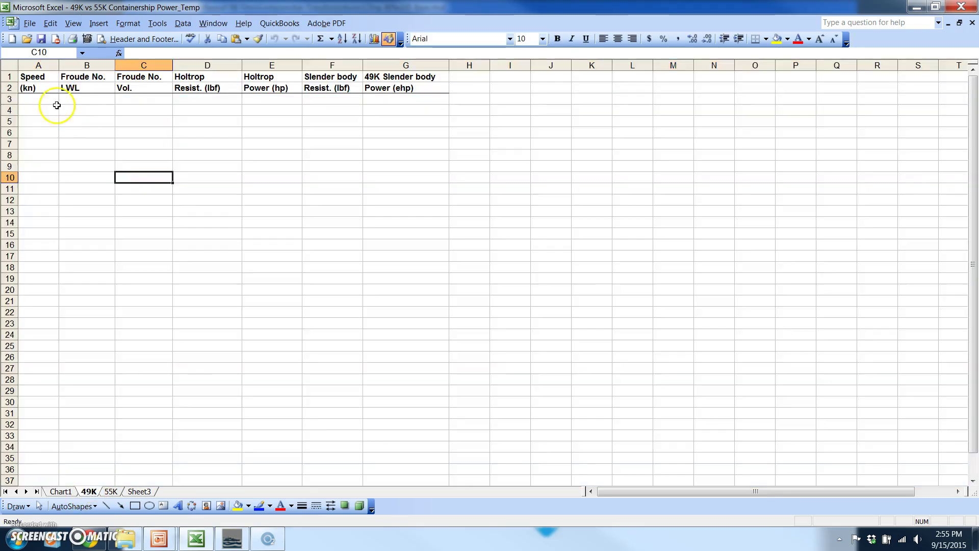
pyautogui.click(47, 99)
pyautogui.rightClick(48, 100)
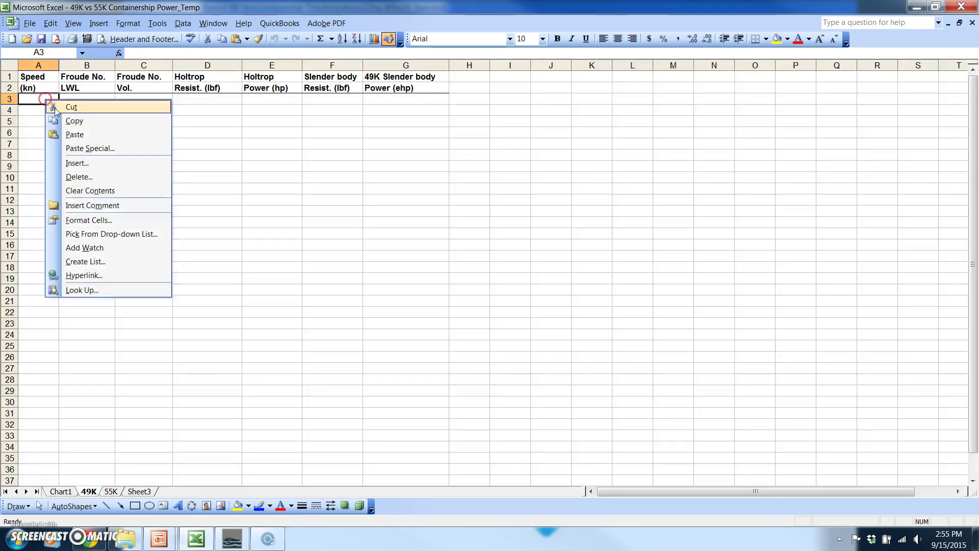
pyautogui.click(46, 133)
# Deselect the pasted data and view Chart1 plotting the 49K Slender body power curve
pyautogui.click(39, 137)
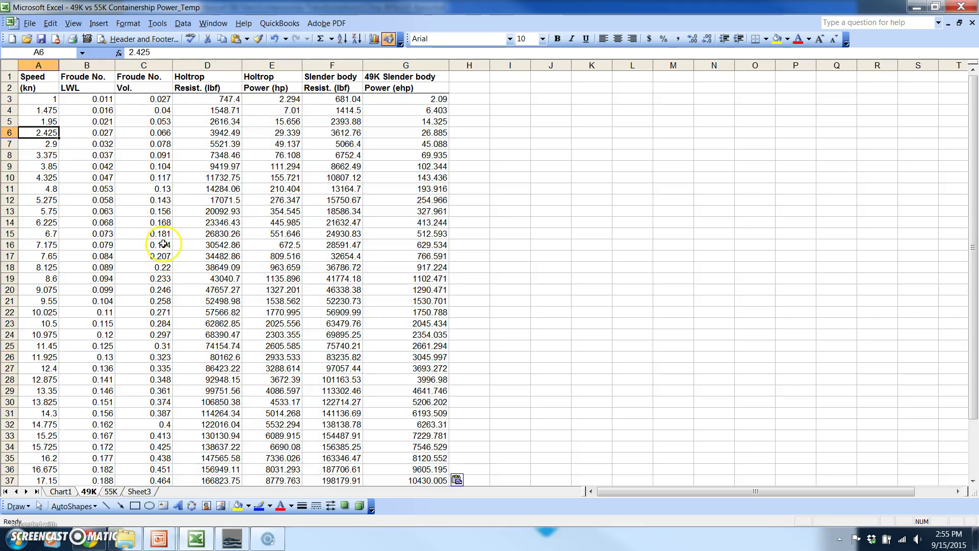
pyautogui.scroll(-6, 165, 238)
pyautogui.scroll(6, 165, 238)
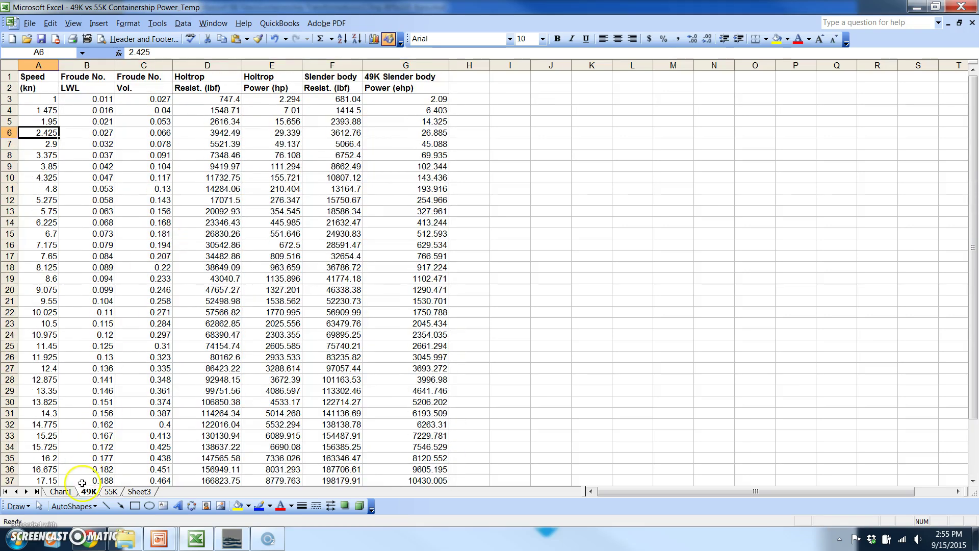
pyautogui.click(60, 491)
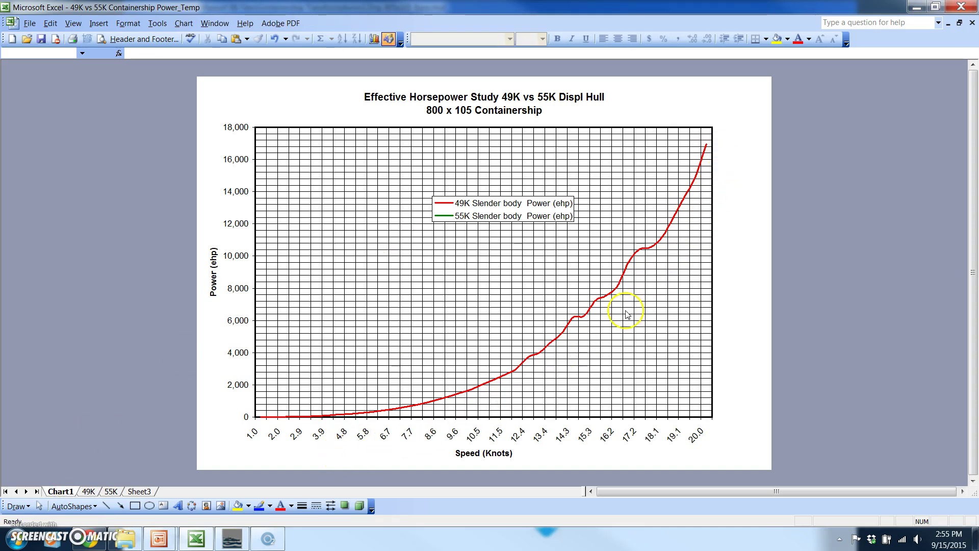
# Close the current hull design and its measurement data without saving
pyautogui.click(916, 8)
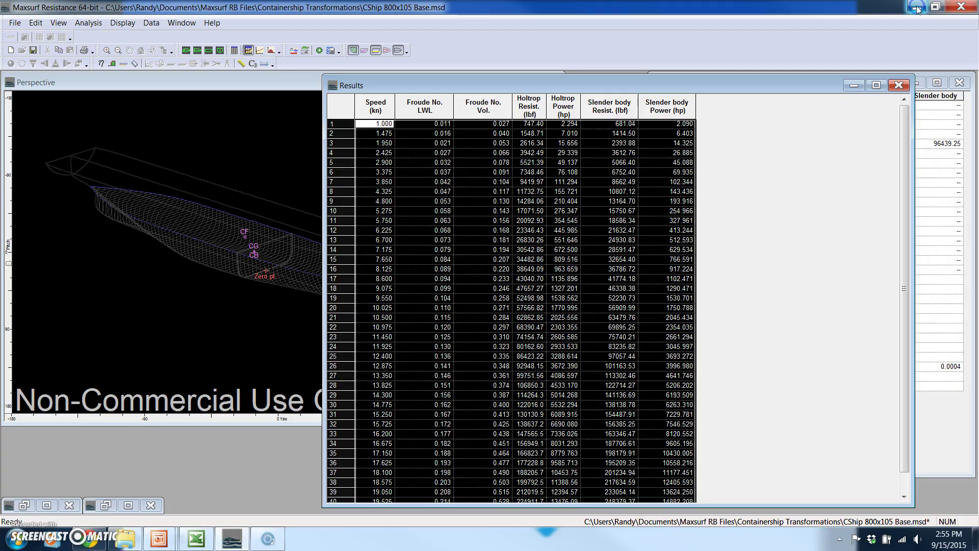
pyautogui.click(564, 173)
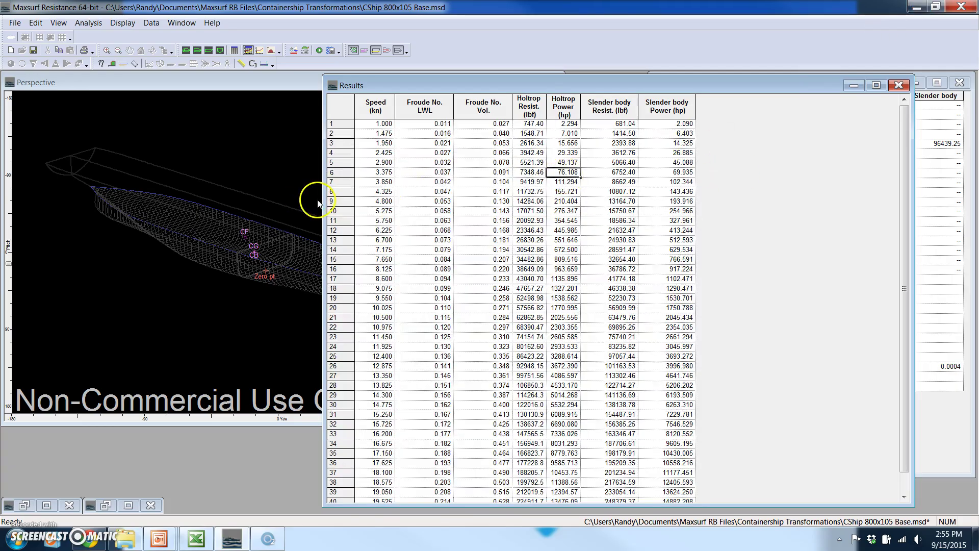
pyautogui.moveTo(318, 204); pyautogui.dragTo(537, 202)
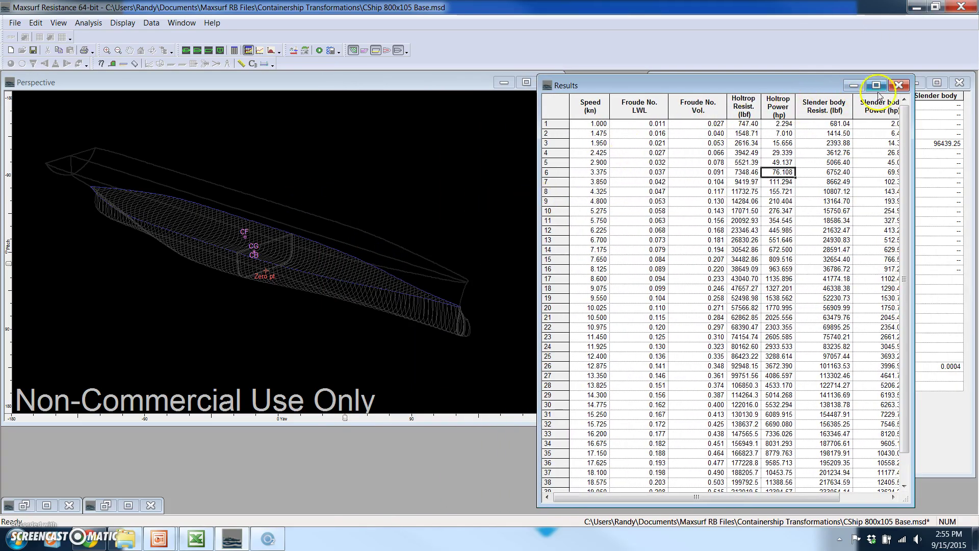
pyautogui.click(898, 85)
pyautogui.click(15, 22)
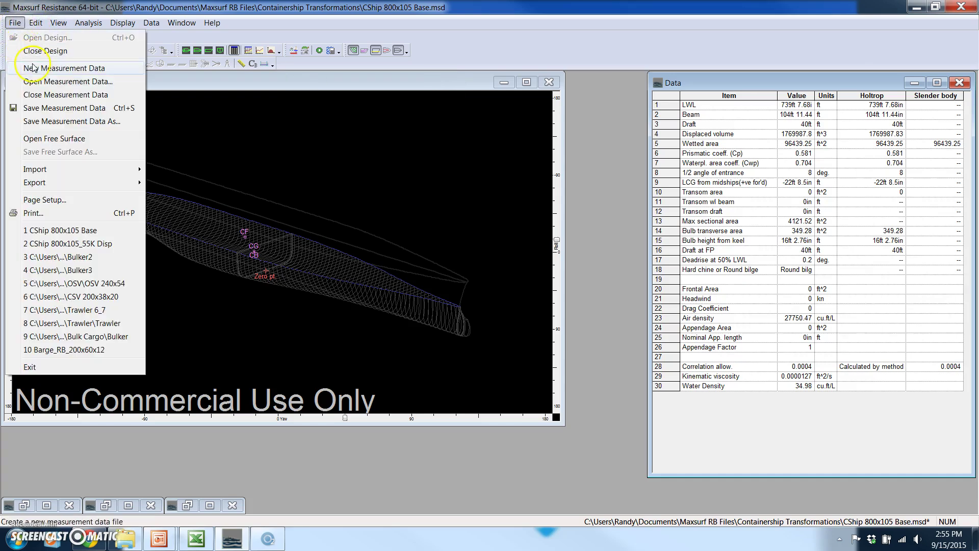
pyautogui.click(37, 53)
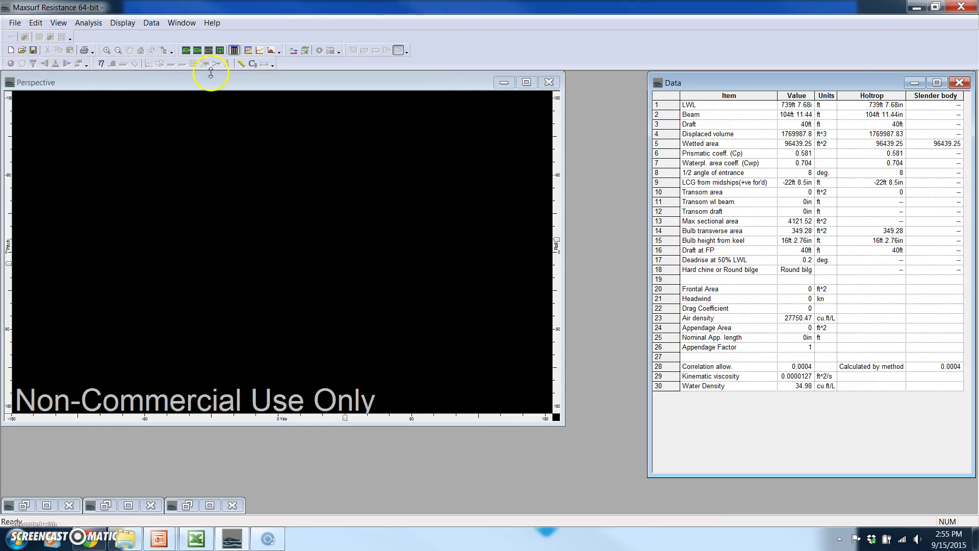
pyautogui.click(15, 22)
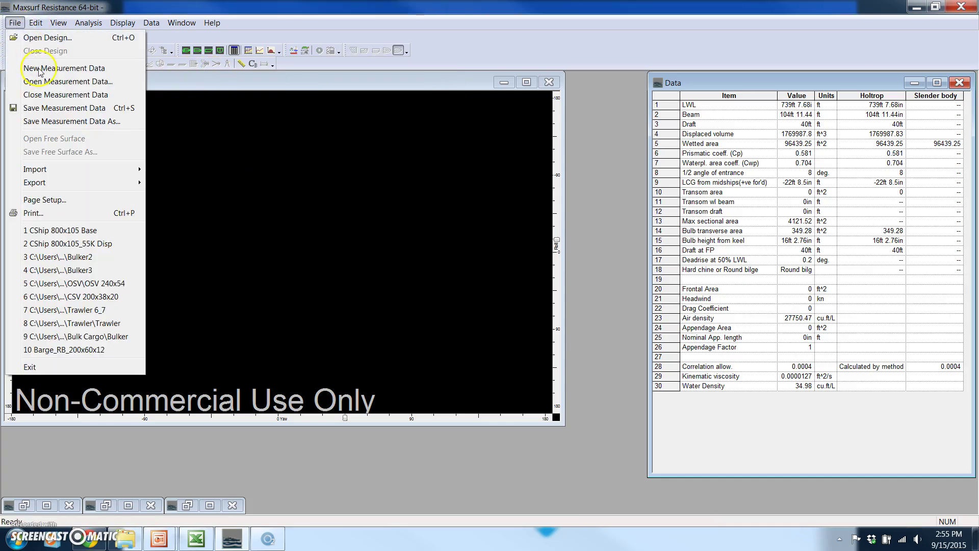
pyautogui.click(45, 95)
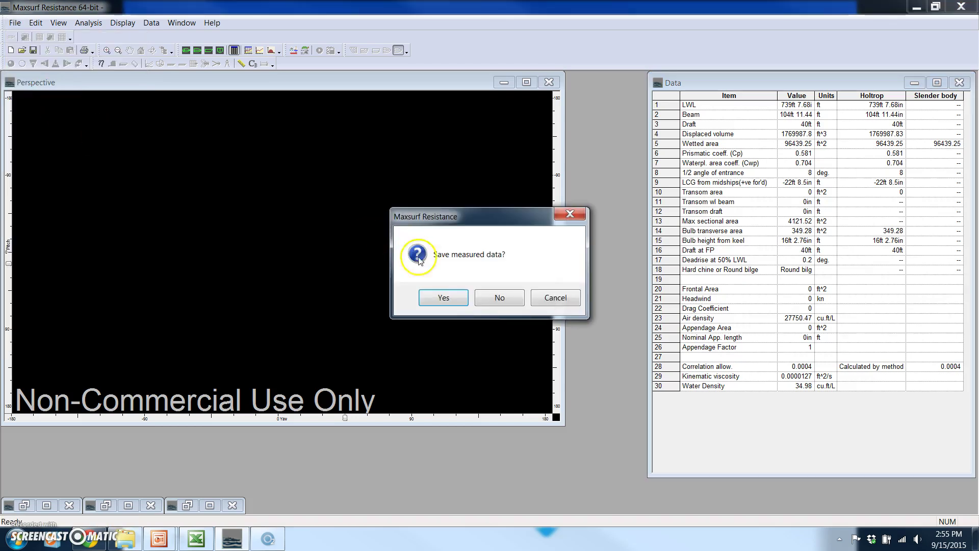
pyautogui.click(500, 297)
# Open the recent CShip 800x105_55K Disp design and measure all its surfaces
pyautogui.click(15, 22)
pyautogui.click(88, 243)
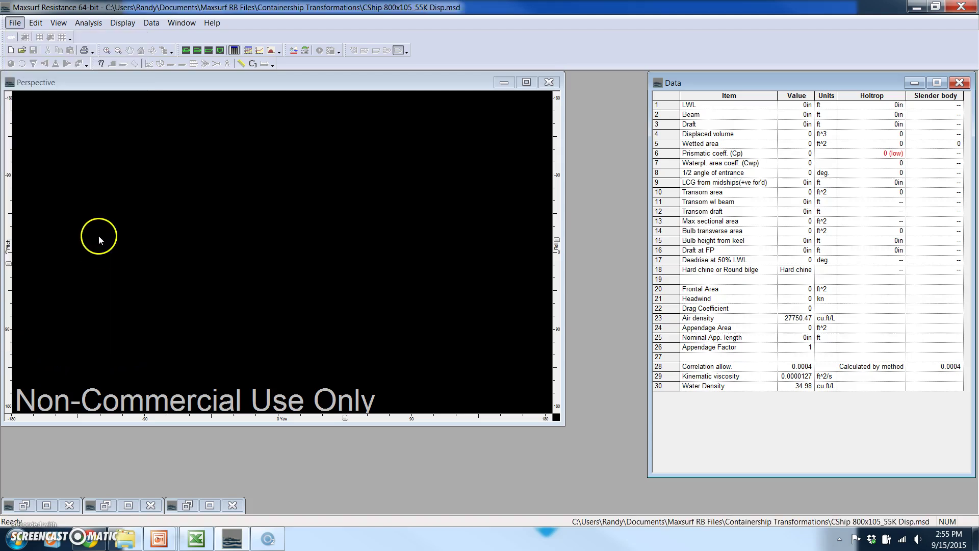
pyautogui.click(570, 310)
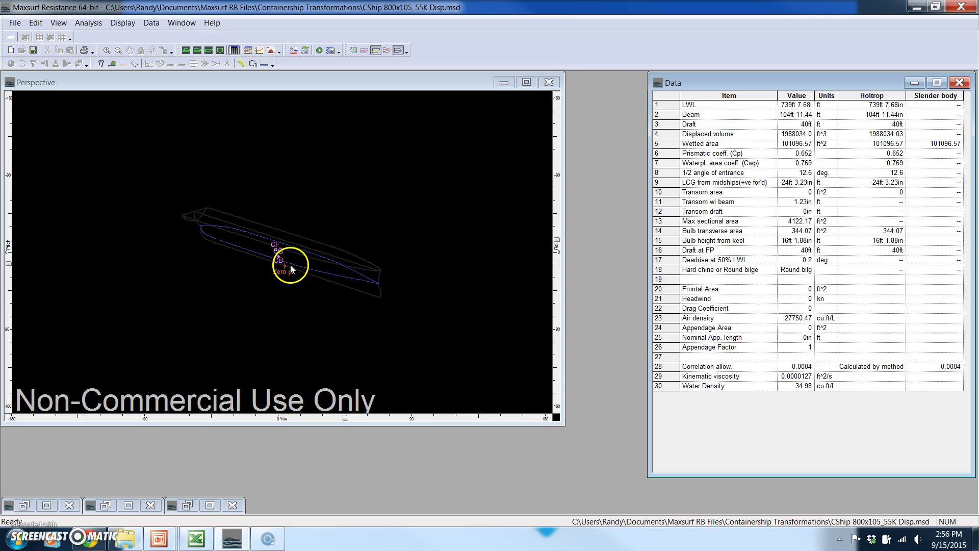
# Show the wetted surface mesh and solve the resistance analysis for the 55K hull
pyautogui.click(301, 259)
pyautogui.scroll(2, 296, 241)
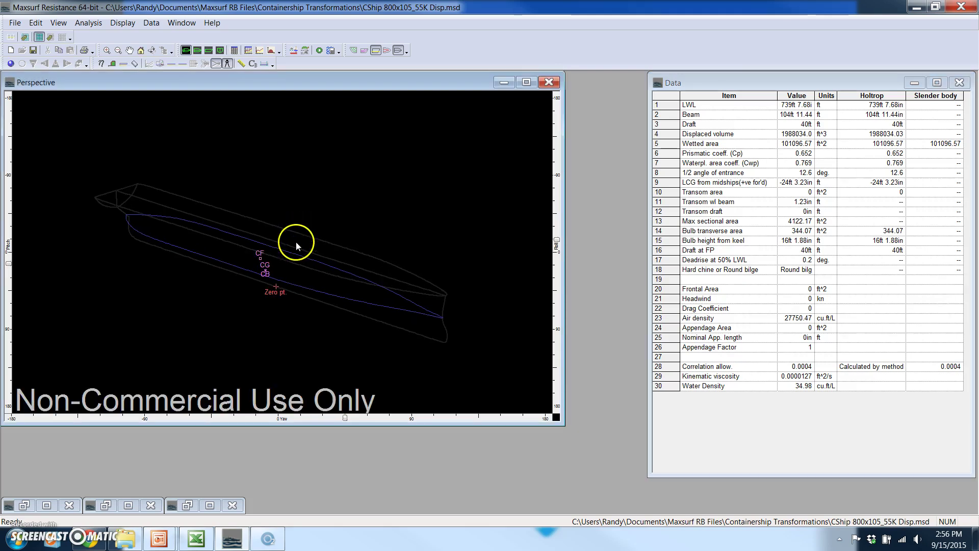
pyautogui.click(353, 50)
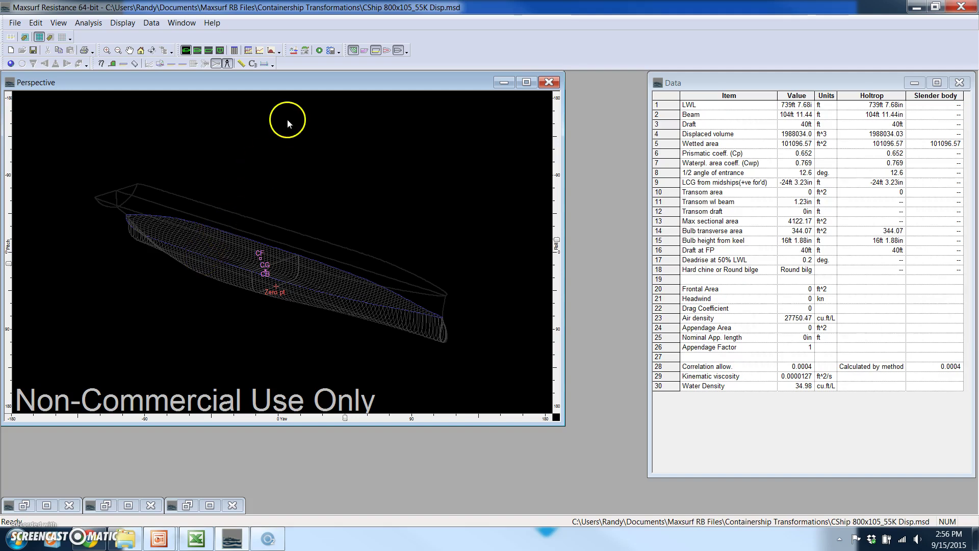
pyautogui.click(319, 51)
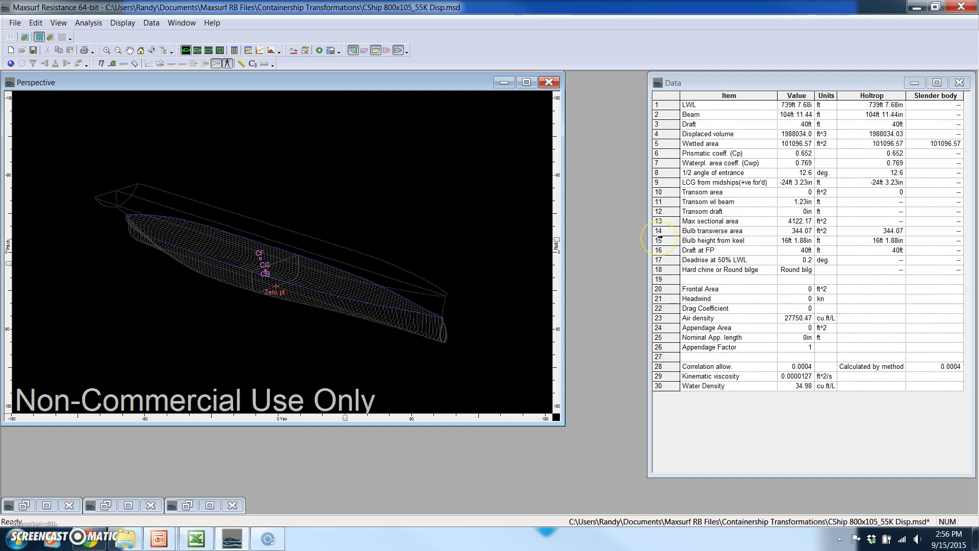
# Widen the Results table, select all rows and copy the 55K results
pyautogui.click(188, 505)
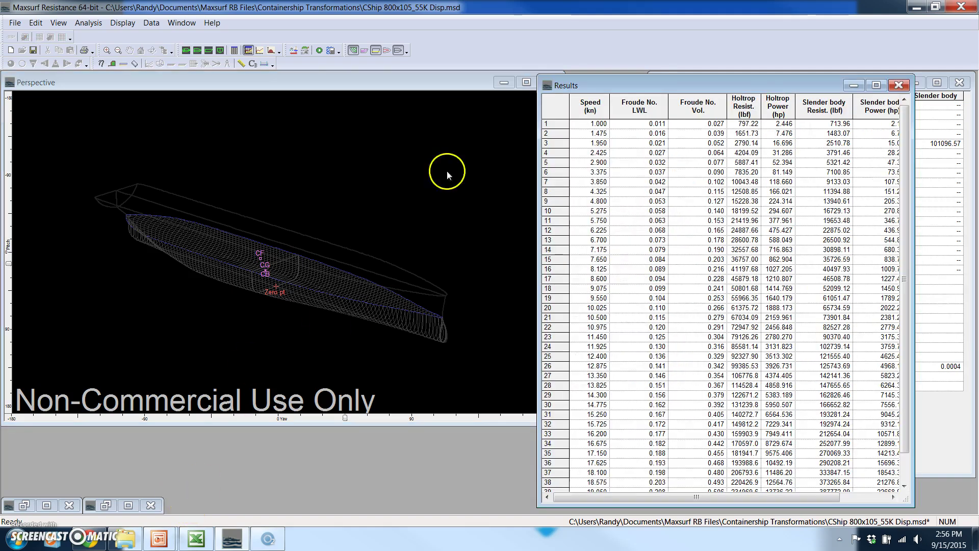
pyautogui.moveTo(538, 179); pyautogui.dragTo(387, 199)
pyautogui.moveTo(425, 123); pyautogui.dragTo(502, 547)
pyautogui.scroll(1, 528, 408)
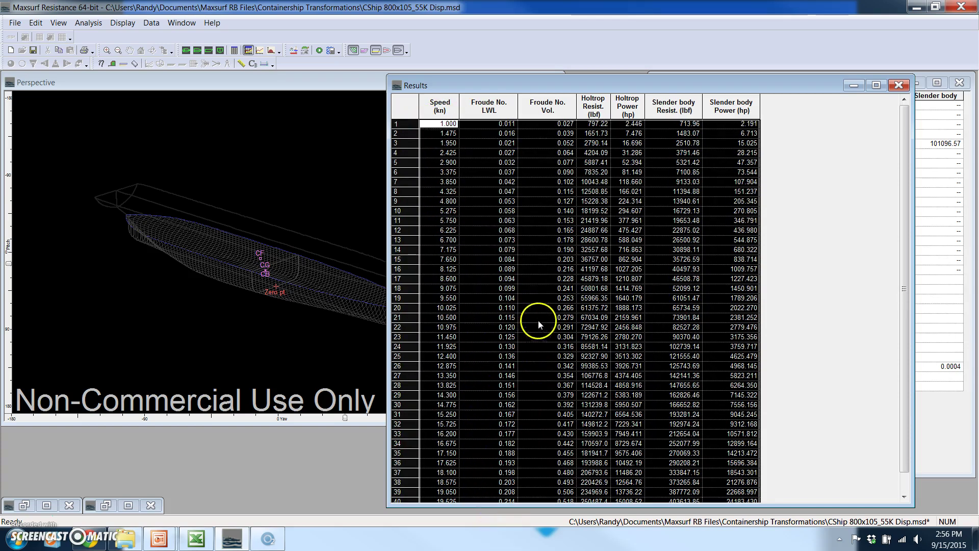
pyautogui.rightClick(491, 180)
pyautogui.click(518, 188)
# Paste the 55K results at A3 of the 55K sheet and view both curves on Chart1
pyautogui.click(199, 533)
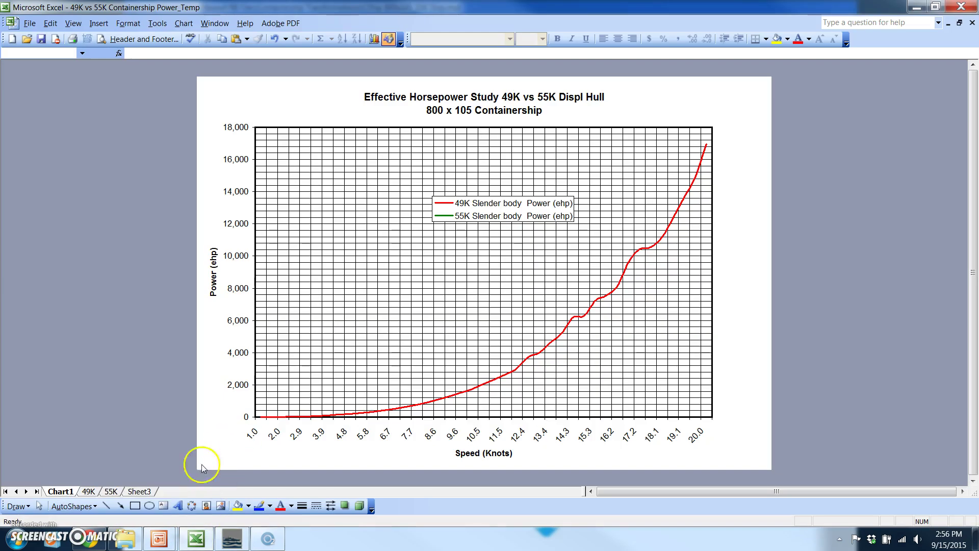
pyautogui.click(110, 491)
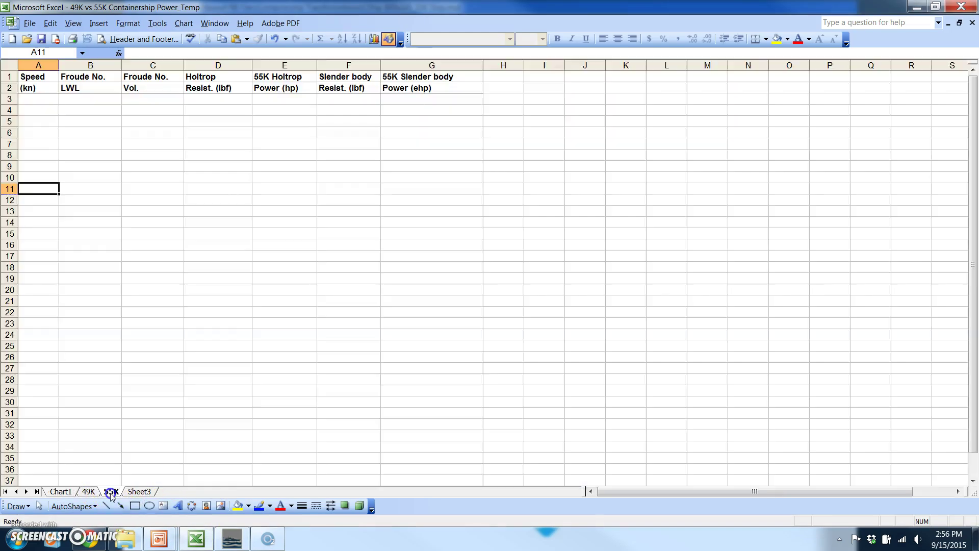
pyautogui.click(29, 100)
pyautogui.hotkey('ctrl', 'v')
pyautogui.click(36, 125)
pyautogui.click(62, 492)
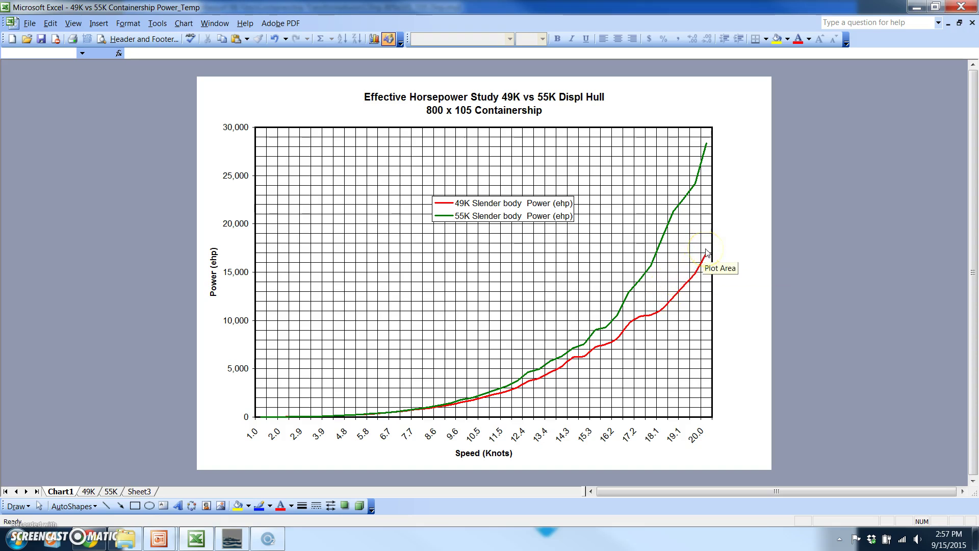
# Set Excel and the Results table aside, then zoom and pan the 55K hull view
pyautogui.click(917, 7)
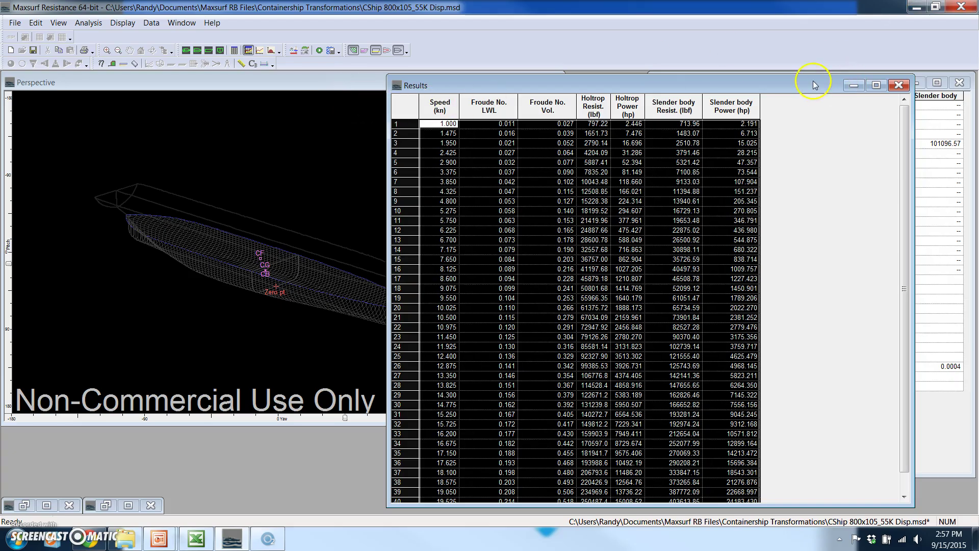
pyautogui.click(854, 85)
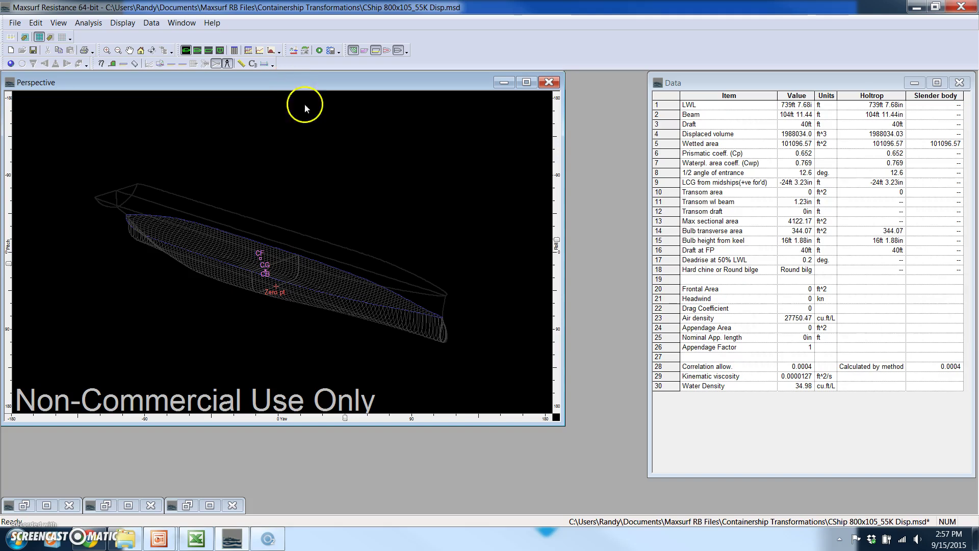
pyautogui.scroll(-2, 321, 162)
pyautogui.moveTo(326, 165); pyautogui.dragTo(373, 295, button='middle')
# Bring up the free surface calculation parameters for 20 kn and move the dialog aside
pyautogui.click(89, 23)
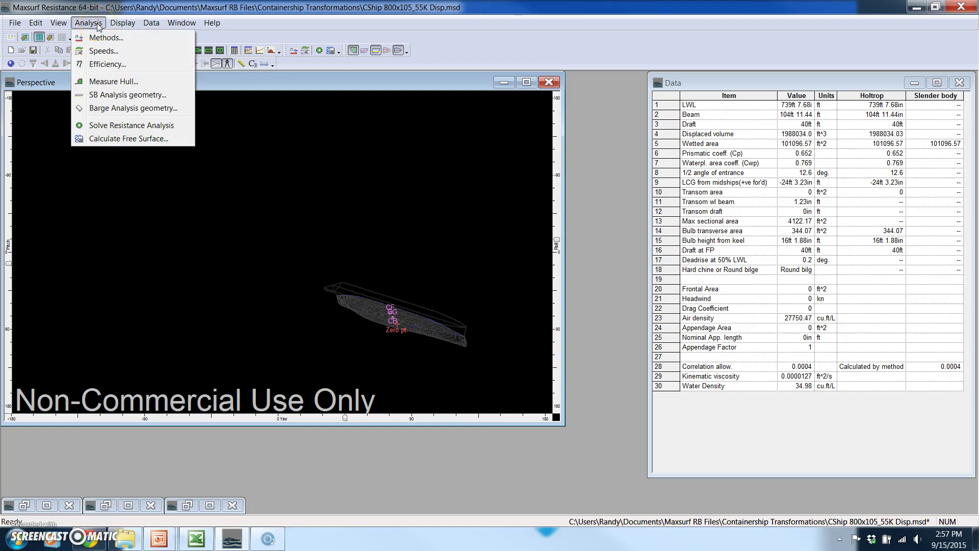
pyautogui.click(111, 139)
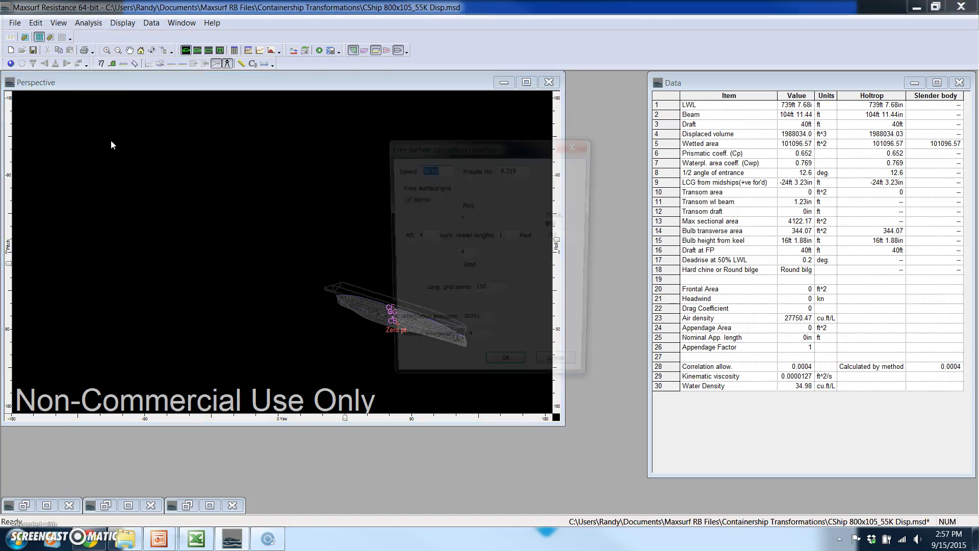
pyautogui.click(454, 149)
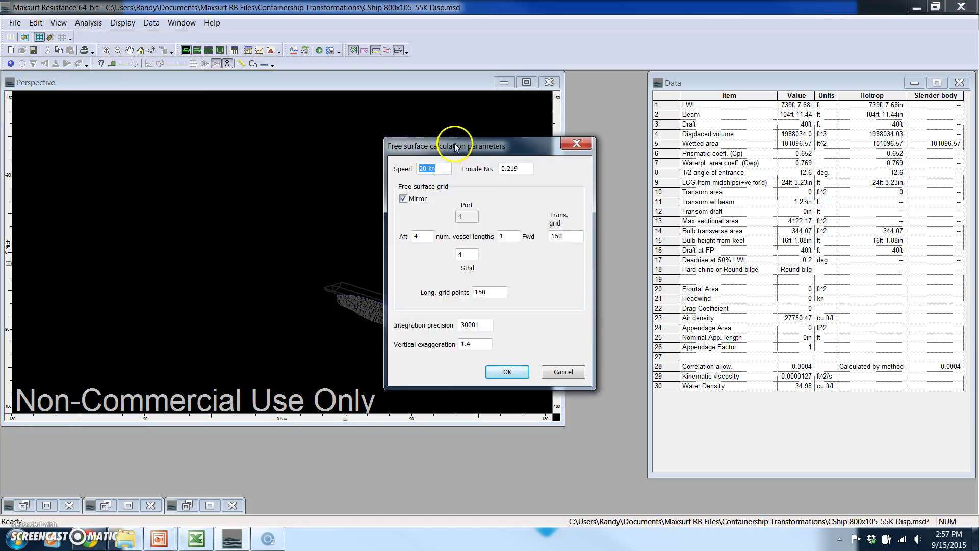
pyautogui.moveTo(455, 148); pyautogui.dragTo(154, 125)
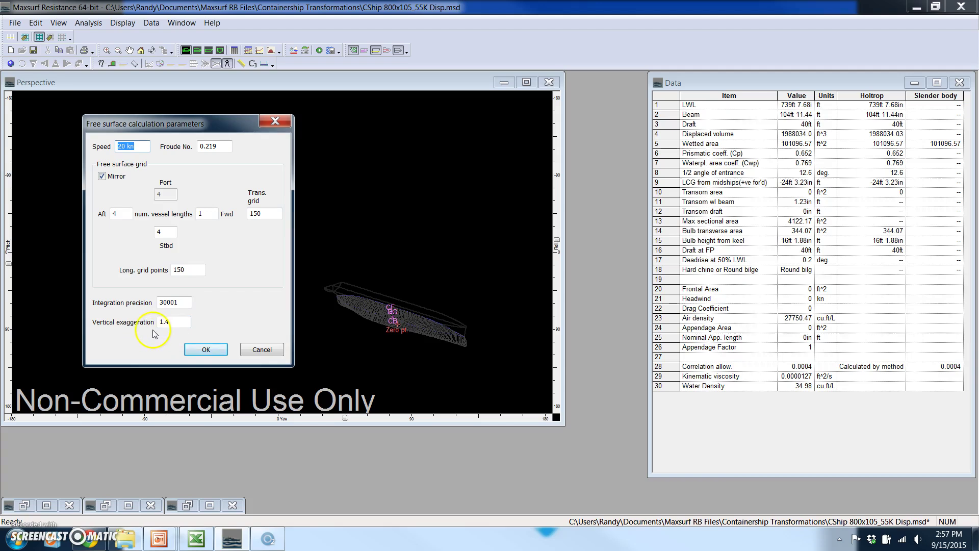
# Run the 20 kn free surface calculation to render the 55K hull's Kelvin wave pattern
pyautogui.click(206, 350)
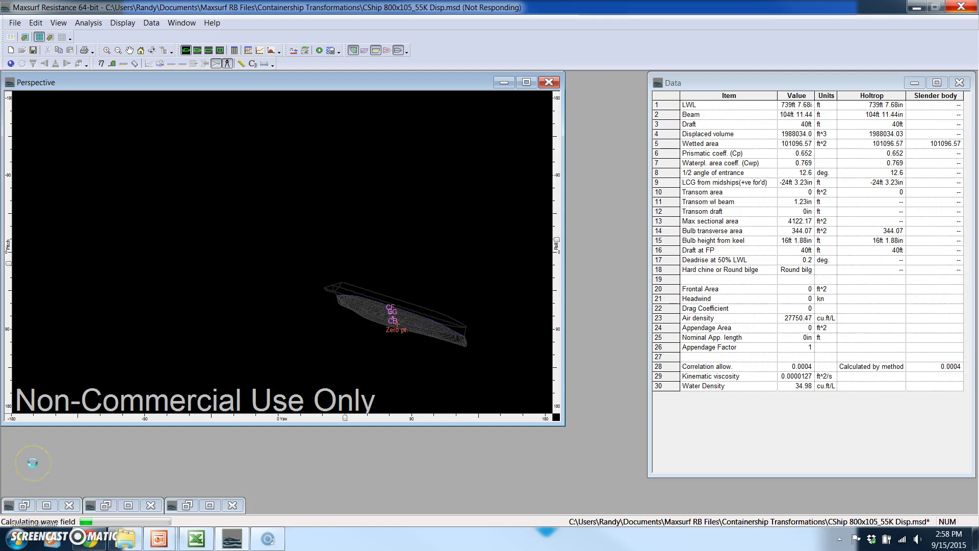
pyautogui.click(21, 511)
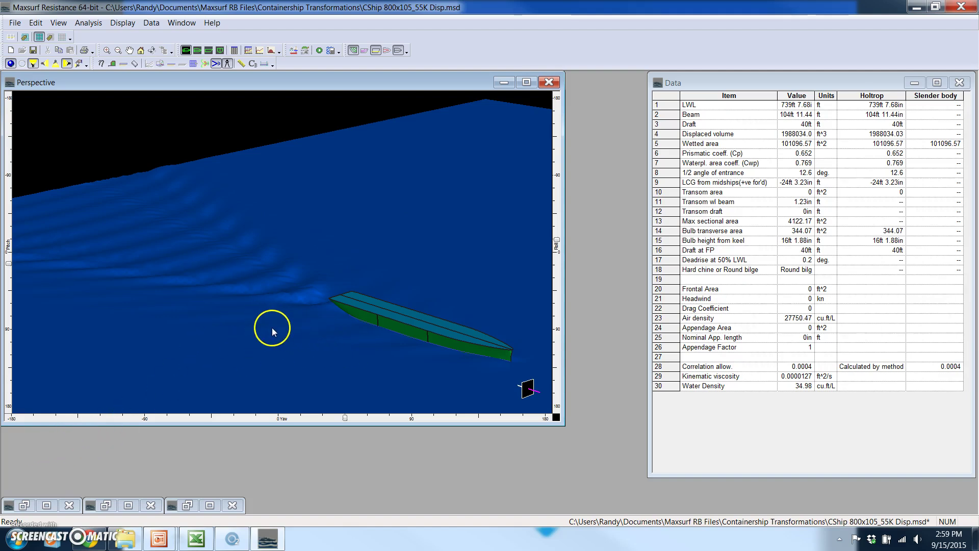
pyautogui.scroll(-2, 281, 318)
pyautogui.moveTo(290, 345); pyautogui.dragTo(281, 291, button='middle')
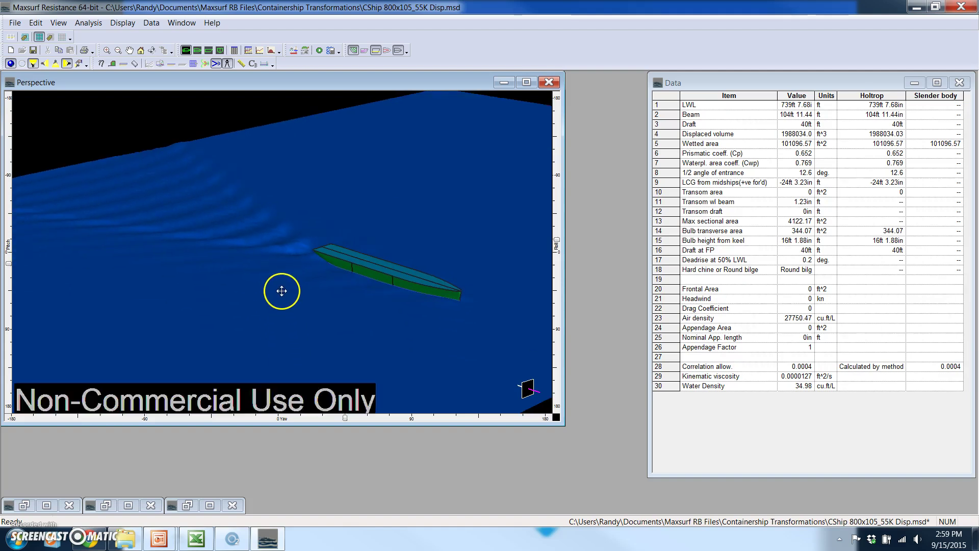
pyautogui.scroll(3, 369, 305)
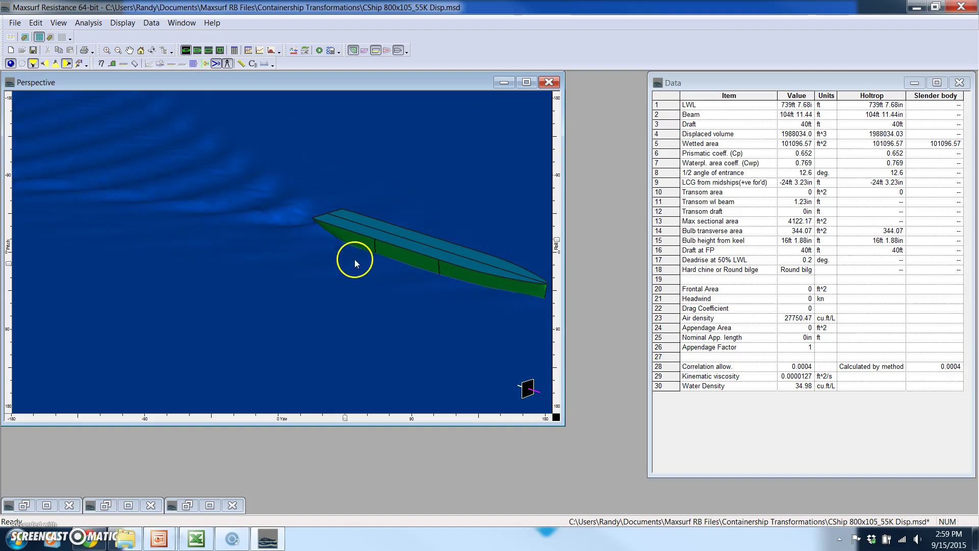
pyautogui.scroll(-1, 334, 244)
pyautogui.scroll(1, 289, 227)
pyautogui.scroll(-2, 325, 229)
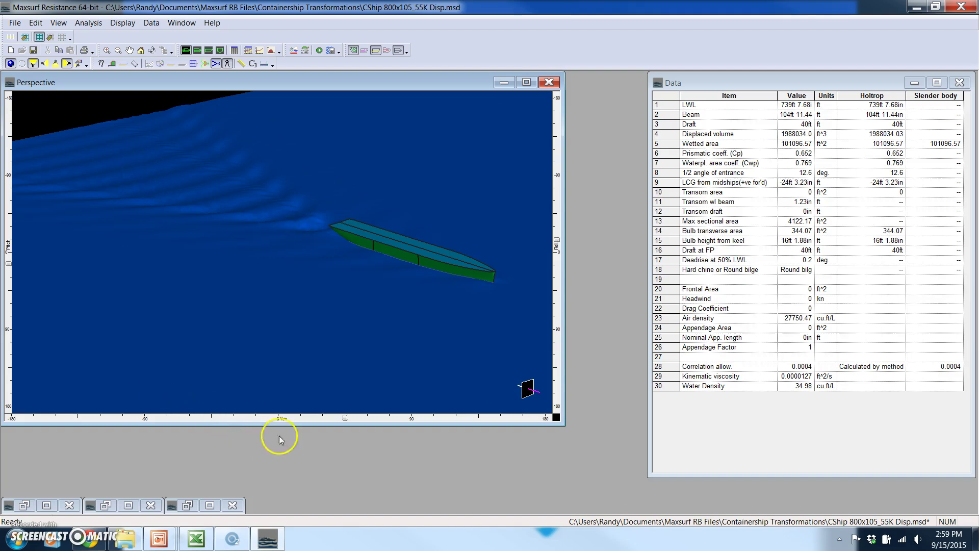
pyautogui.moveTo(344, 419); pyautogui.dragTo(376, 419)
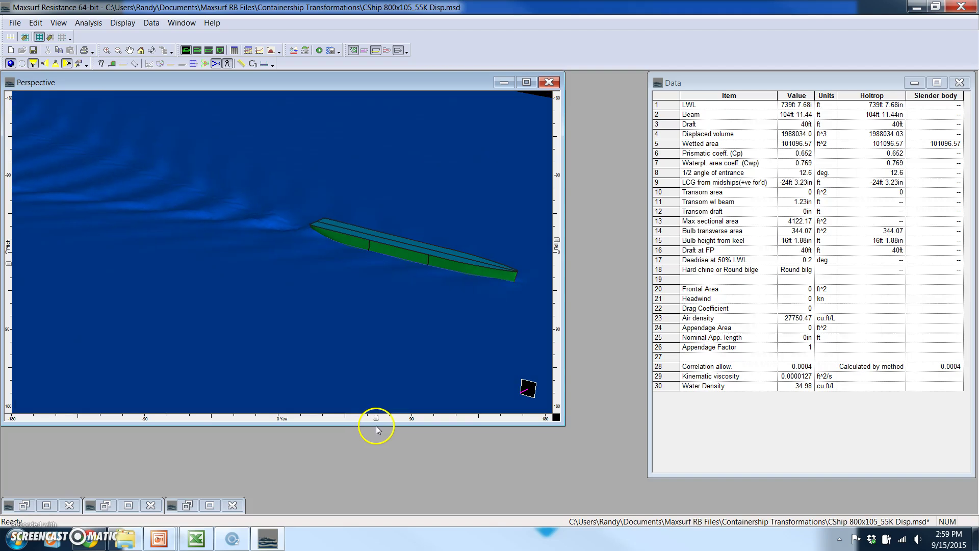
pyautogui.moveTo(376, 426); pyautogui.dragTo(371, 426)
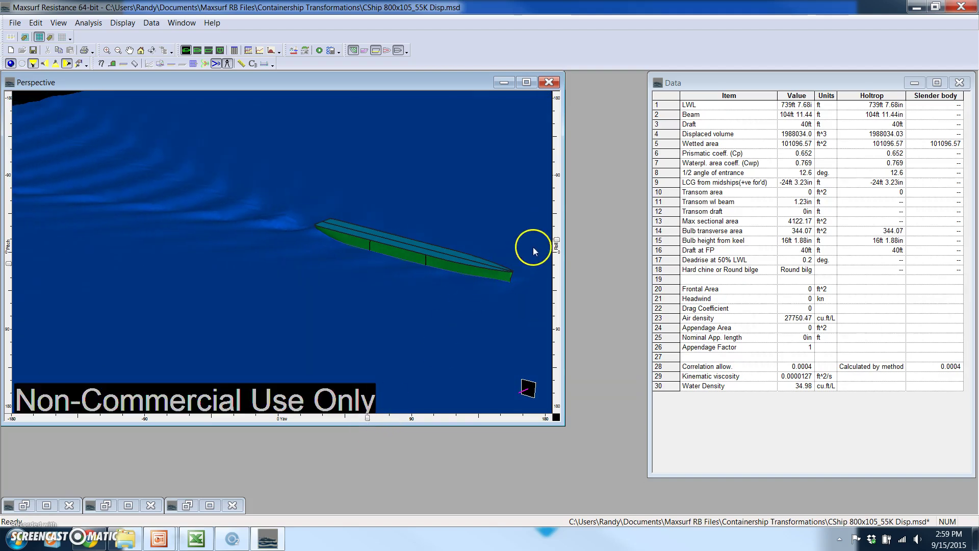
pyautogui.moveTo(559, 240); pyautogui.dragTo(452, 282)
pyautogui.click(172, 63)
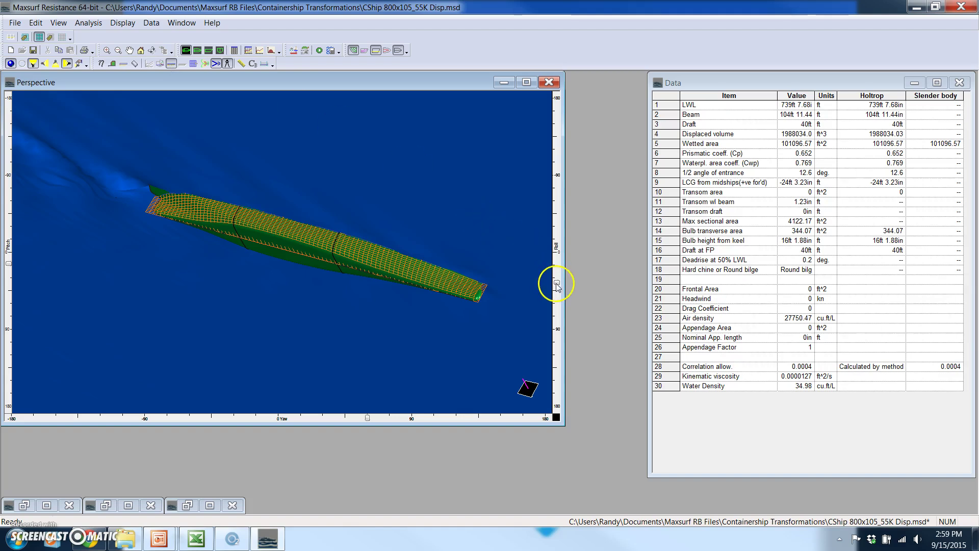
pyautogui.moveTo(557, 282); pyautogui.dragTo(557, 237)
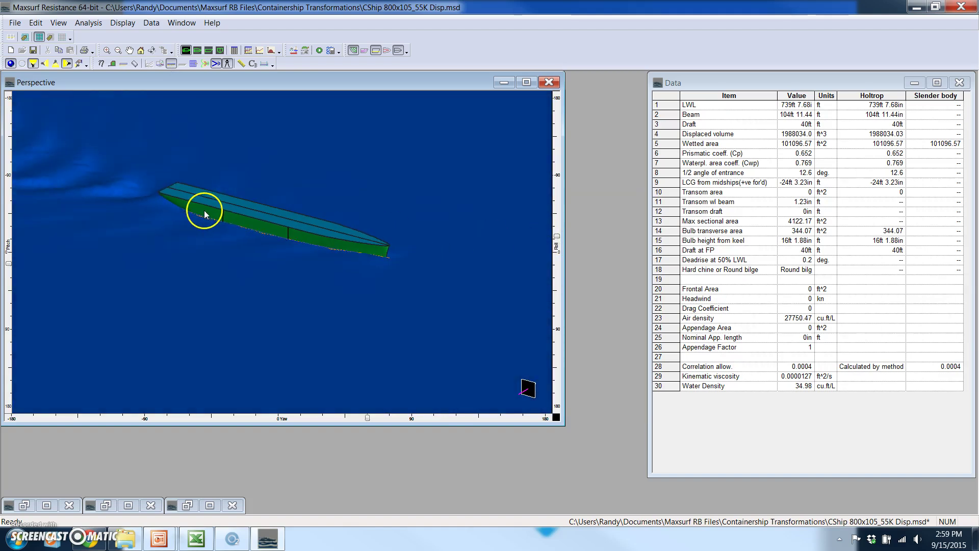
pyautogui.moveTo(201, 213); pyautogui.dragTo(253, 270)
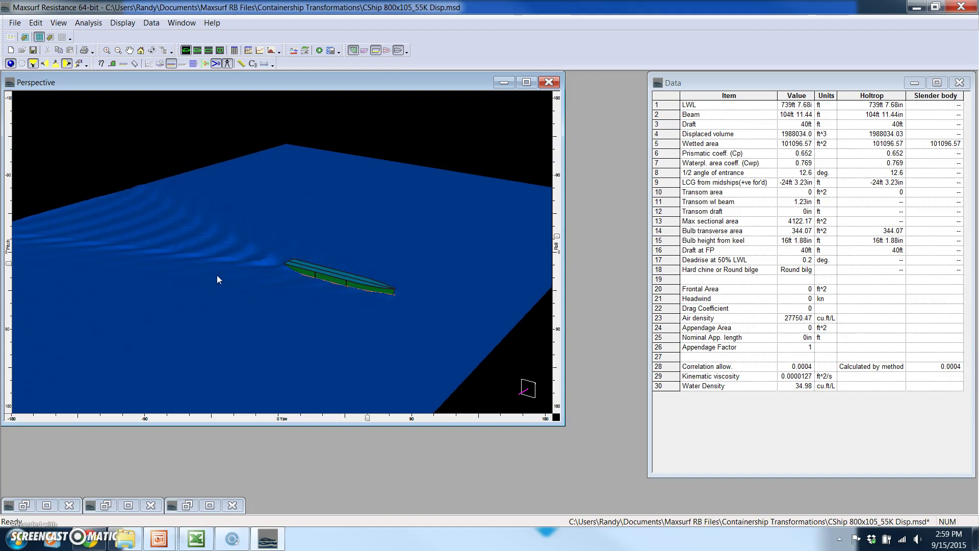